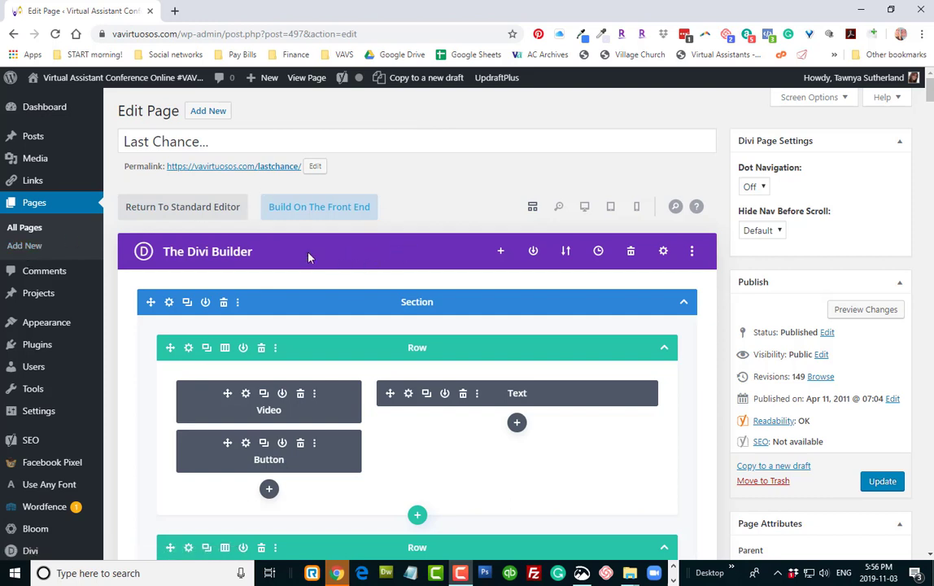
Open the Last Chance page's permalink in a new browser tab and switch to the live page.
scroll(387, 264, down, 4)
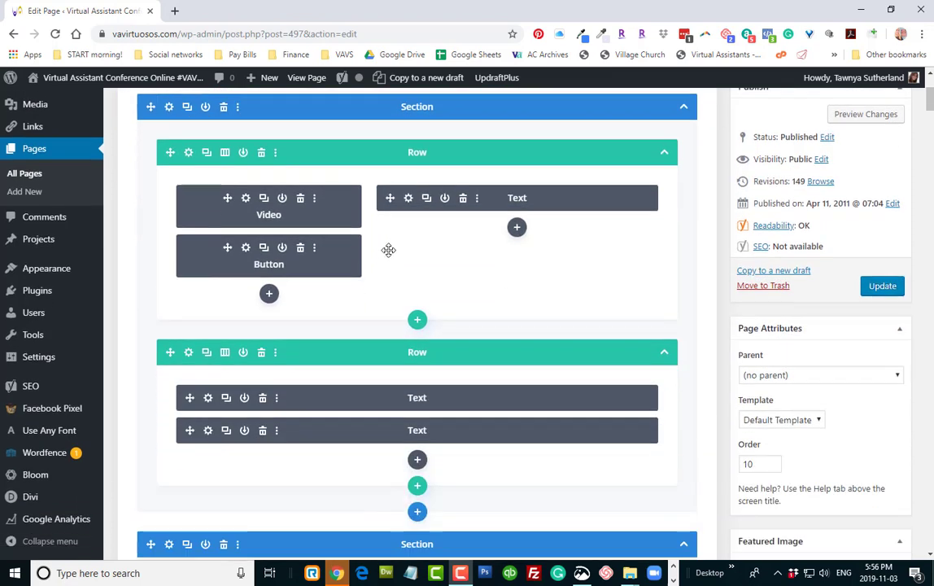
scroll(384, 244, up, 4)
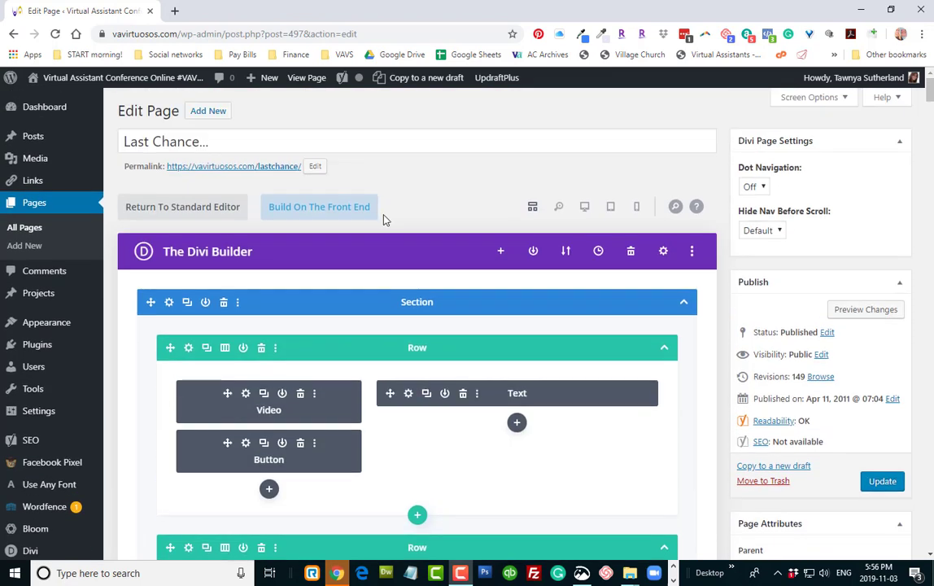
right_click(270, 167)
click(325, 179)
click(236, 10)
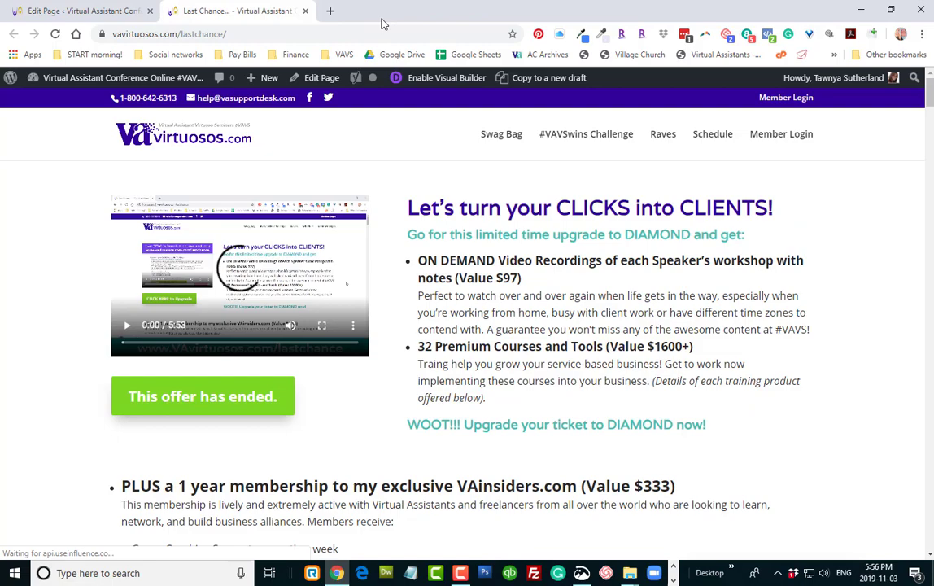
Look through the live Last Chance page and compare it with the page's Divi Builder layout.
scroll(623, 203, down, 3)
scroll(623, 203, down, 3)
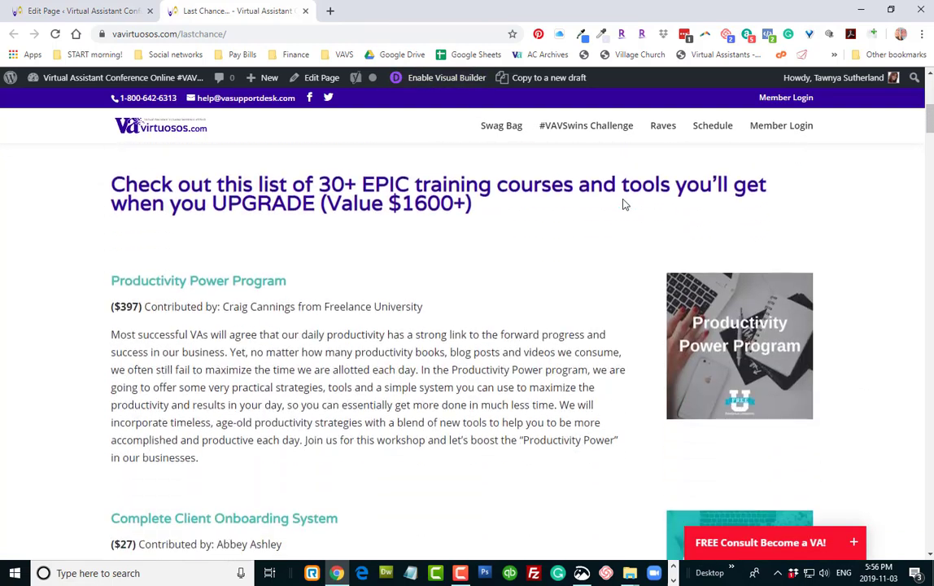
scroll(593, 223, down, 4)
scroll(593, 220, up, 10)
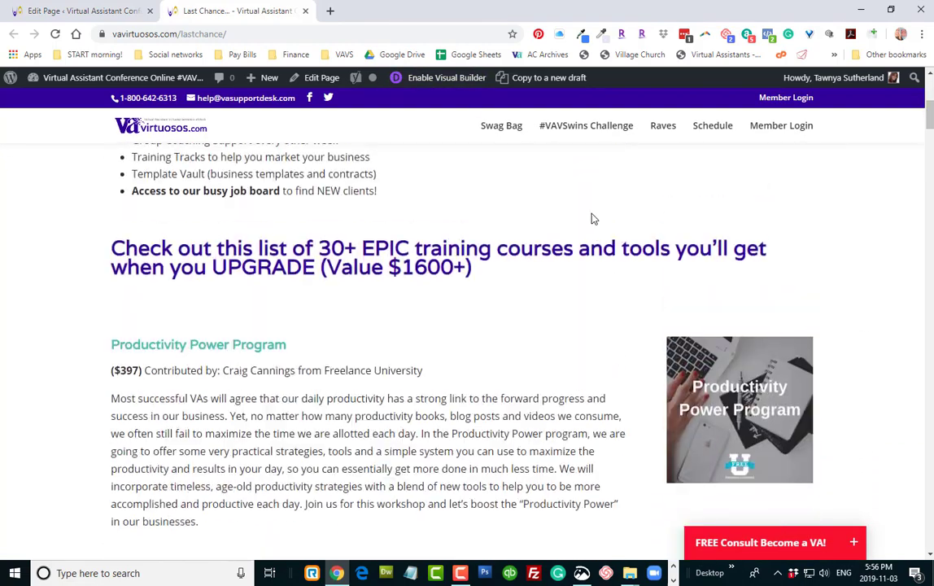
click(81, 11)
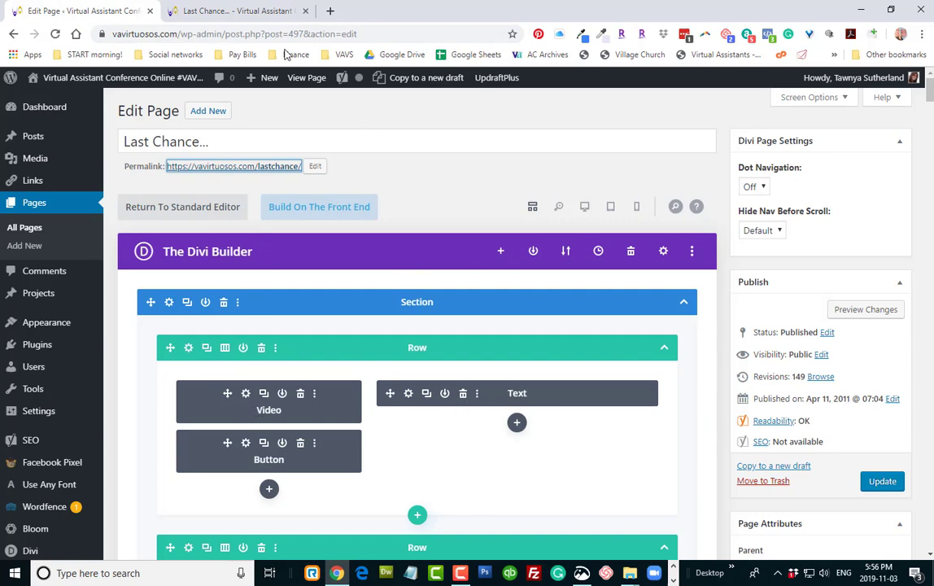
click(244, 12)
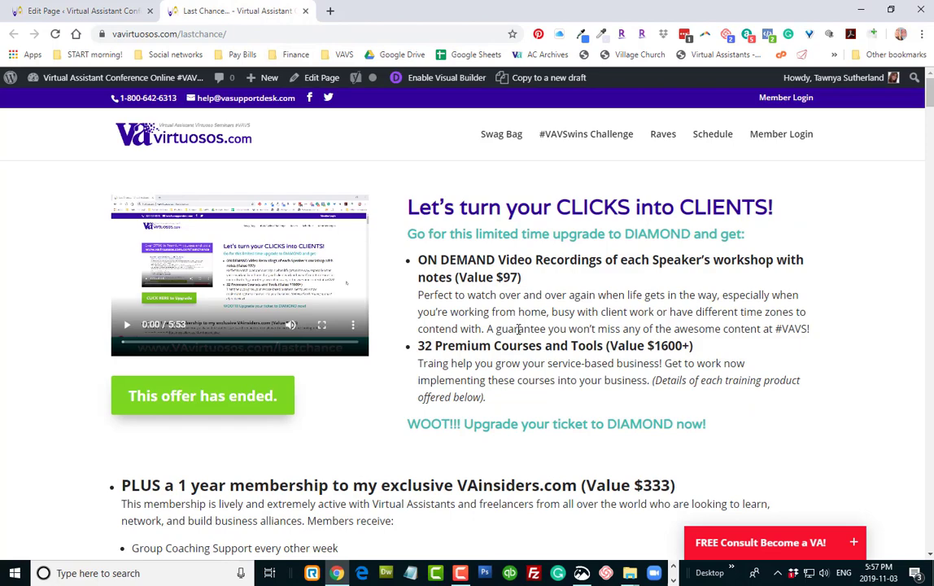
click(81, 11)
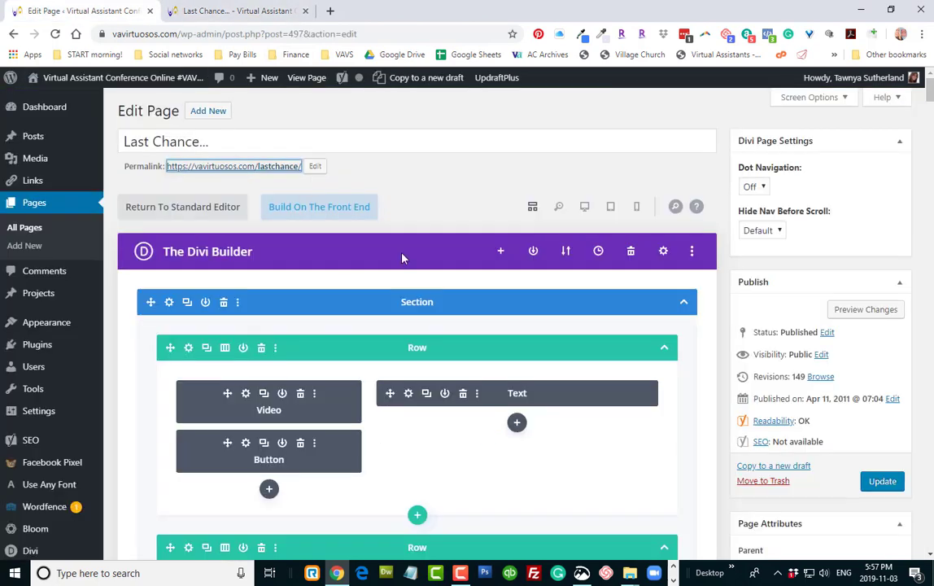
Swap the contributor text modules between the first two rows of the training courses section.
scroll(403, 258, down, 3)
scroll(401, 253, down, 5)
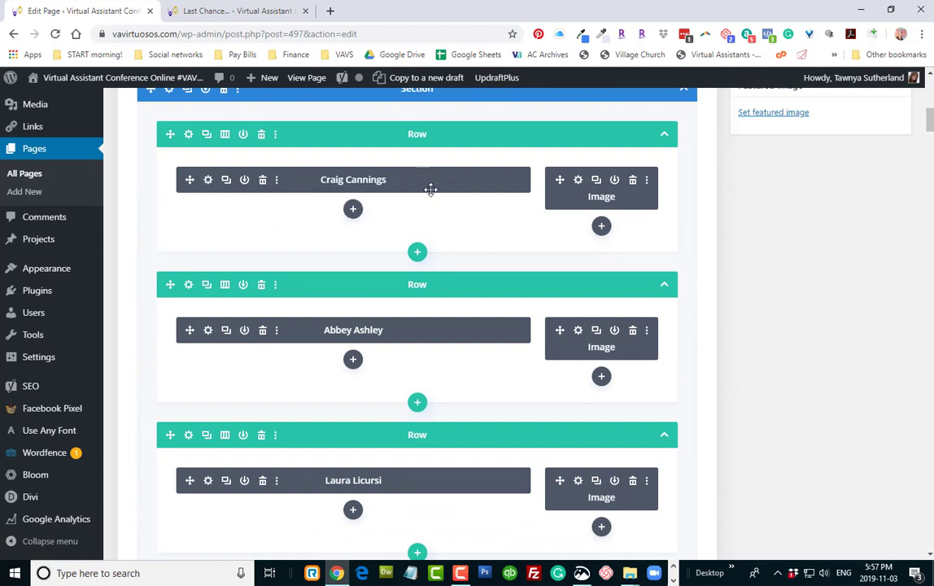
drag(431, 190, 448, 362)
drag(399, 339, 405, 336)
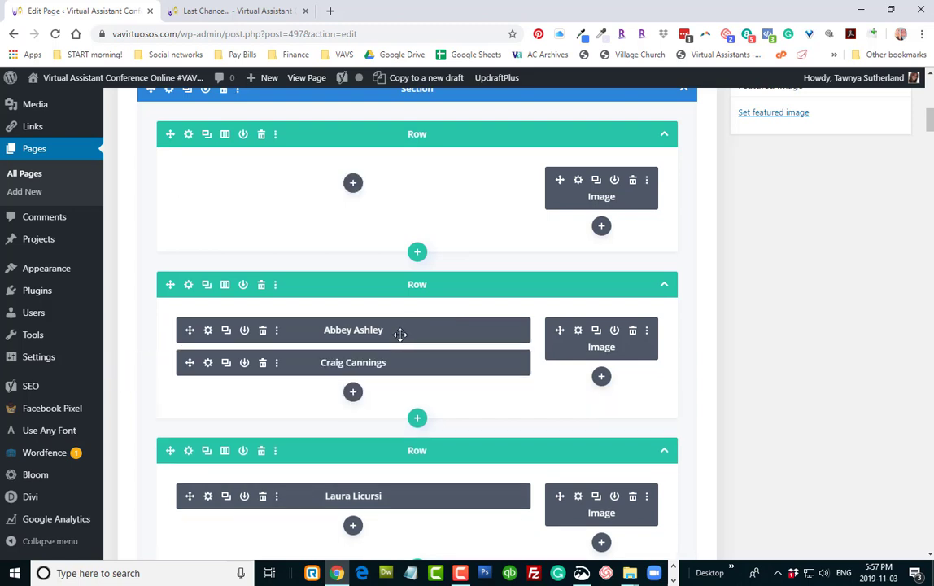
mouse_move(402, 172)
mouse_down()
mouse_move(423, 189)
mouse_move(412, 188)
mouse_up()
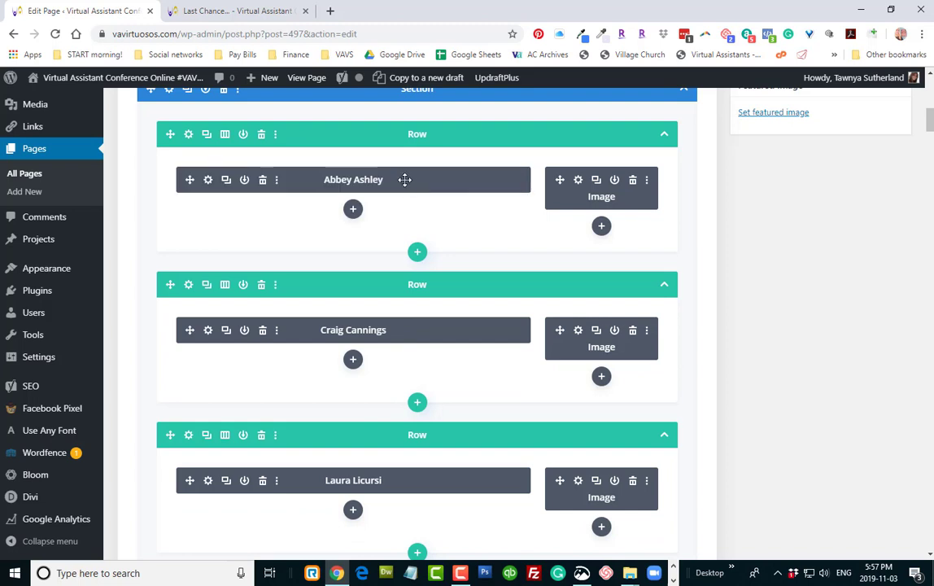
Return the two swapped contributor text modules to their original rows.
drag(407, 181, 385, 327)
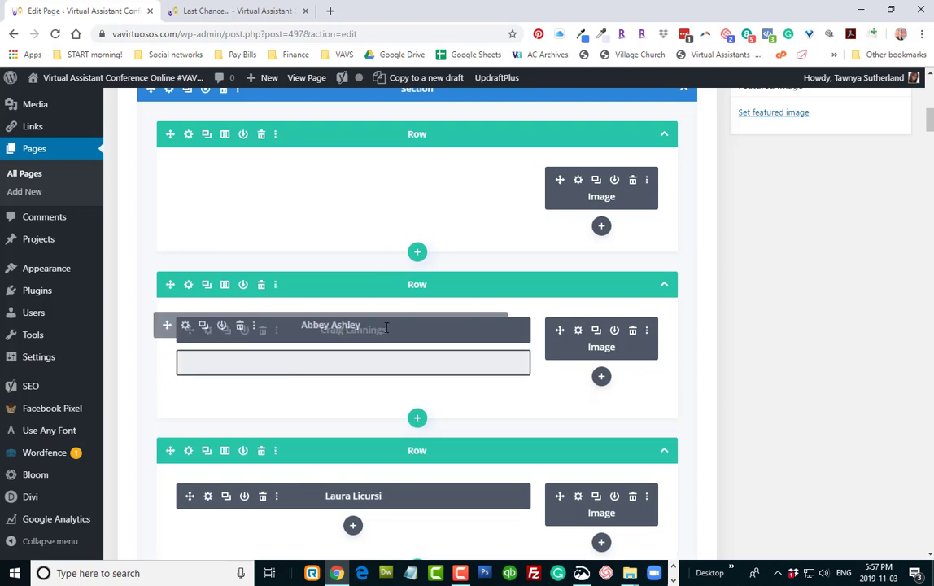
drag(401, 366, 401, 371)
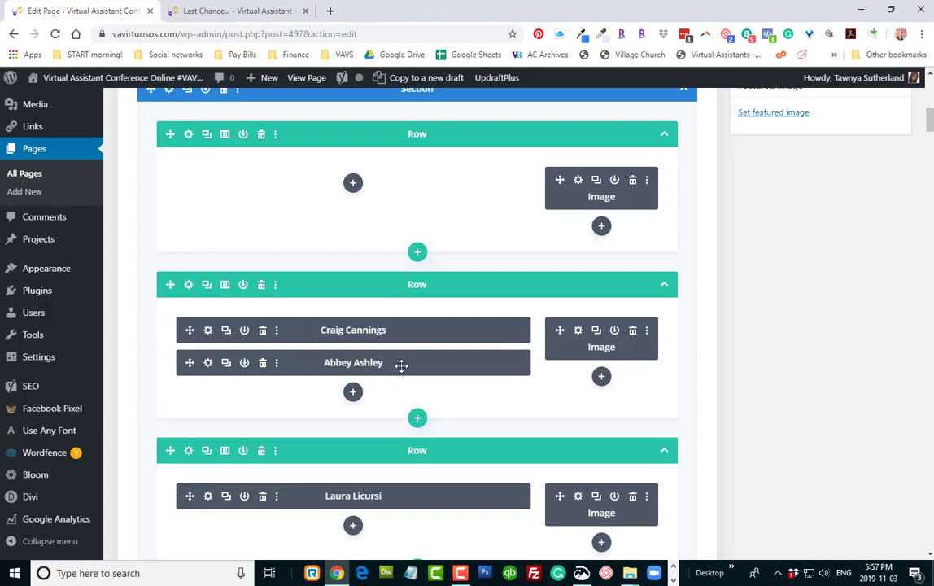
drag(359, 328, 394, 188)
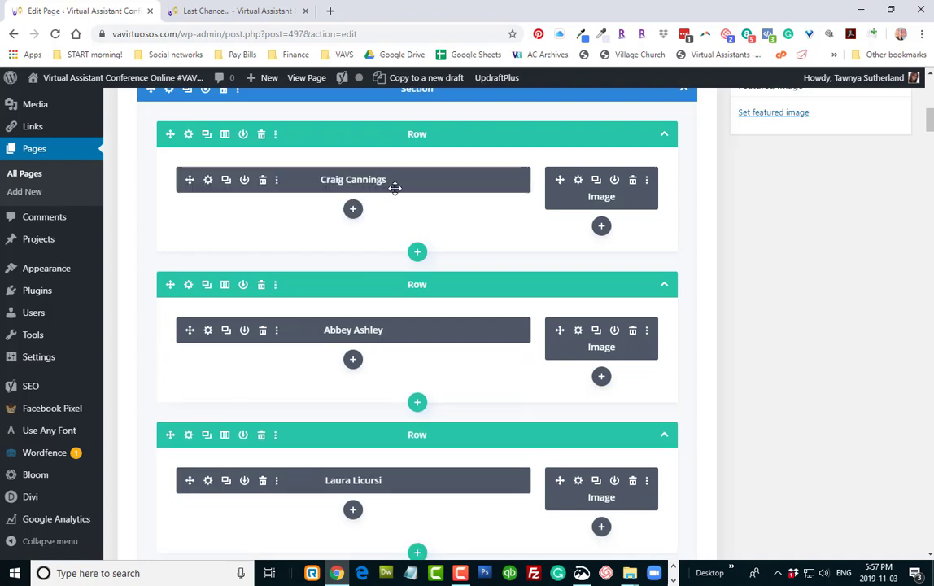
Compare the course list on the live page with the contributor rows in the Divi Builder layout.
click(252, 12)
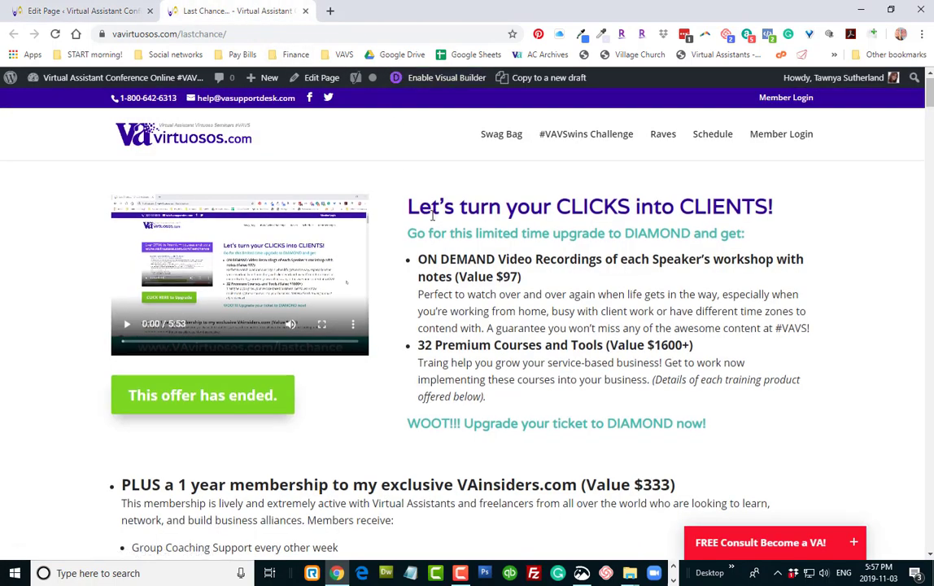
scroll(431, 223, down, 10)
scroll(430, 228, up, 10)
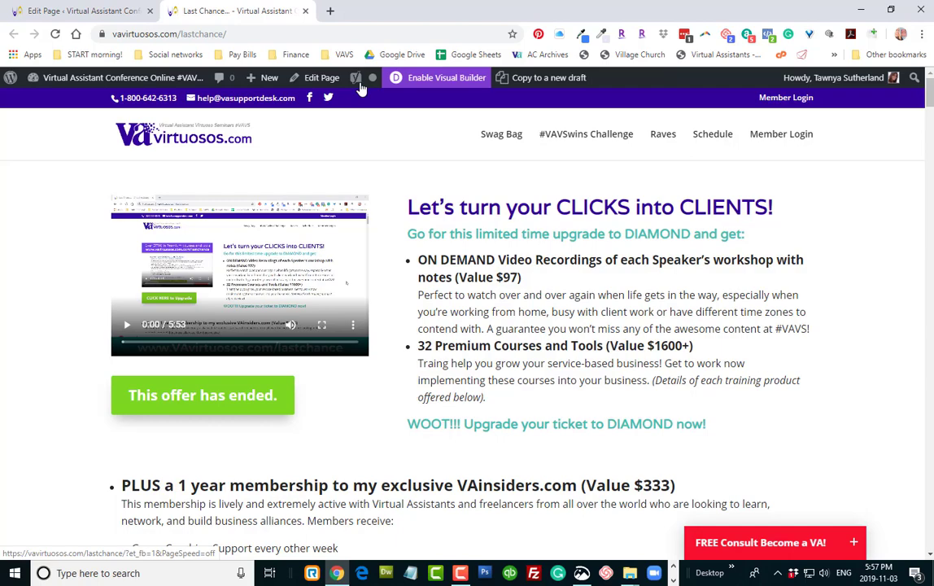
click(82, 10)
scroll(292, 330, down, 7)
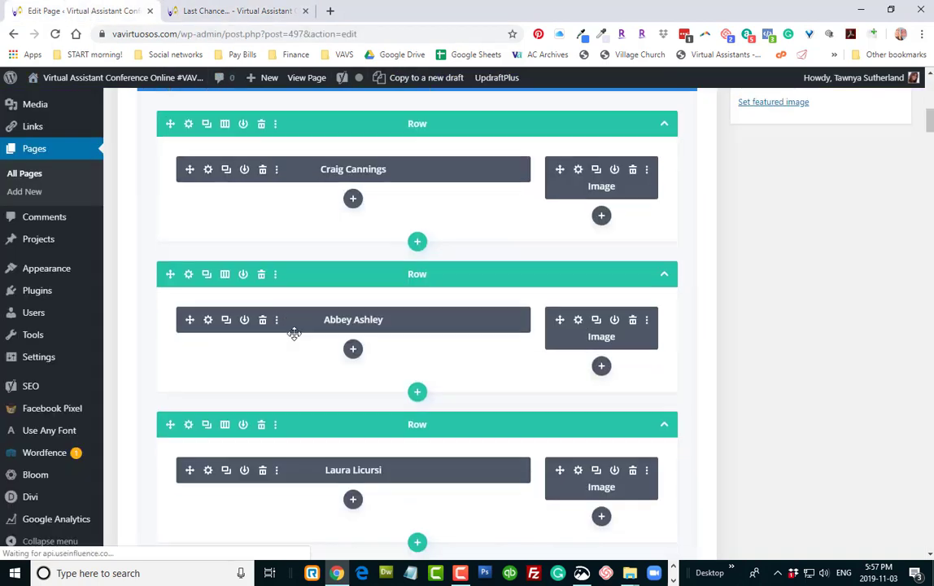
scroll(296, 336, down, 2)
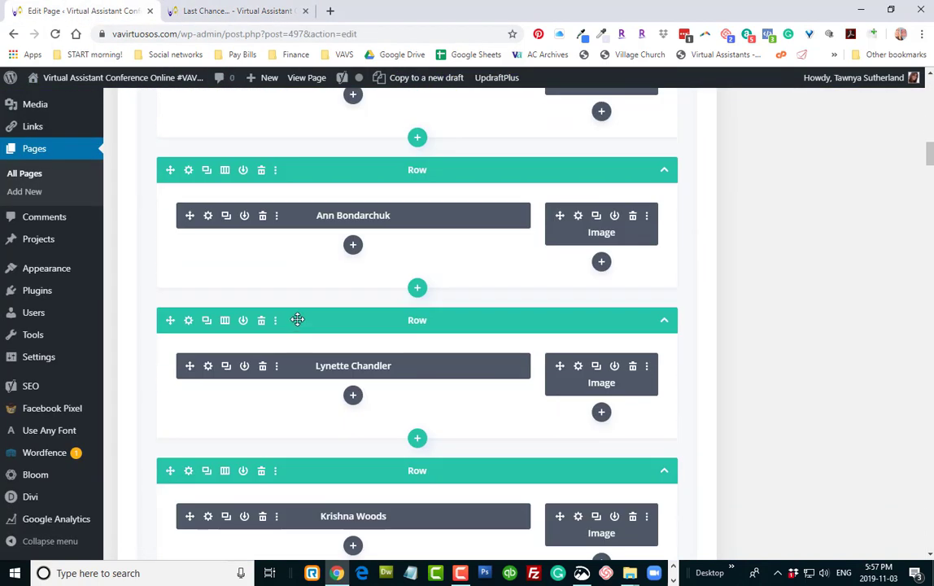
scroll(296, 321, up, 10)
scroll(276, 244, up, 2)
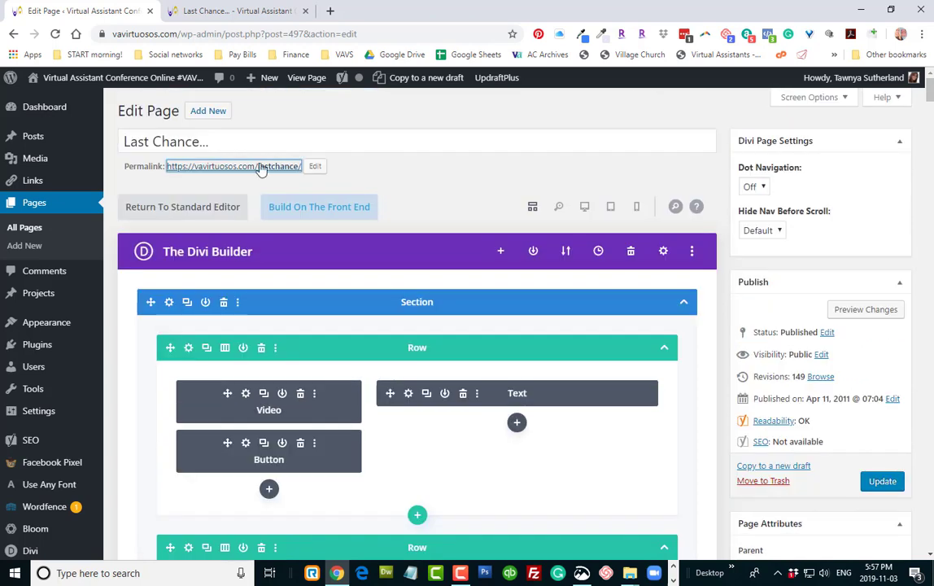
Switch to the live Last Chance page and enable the Visual Builder on it.
click(236, 10)
mouse_move(355, 77)
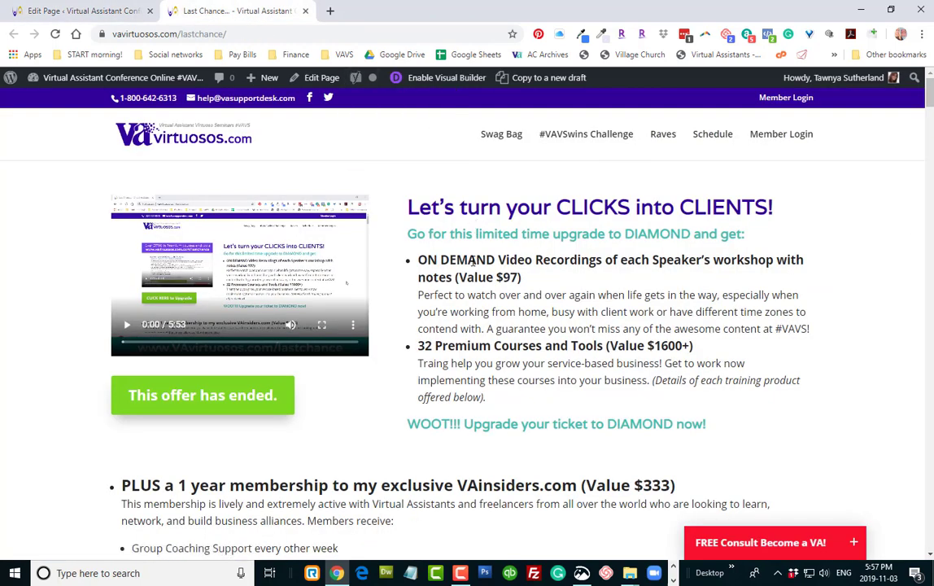
click(443, 77)
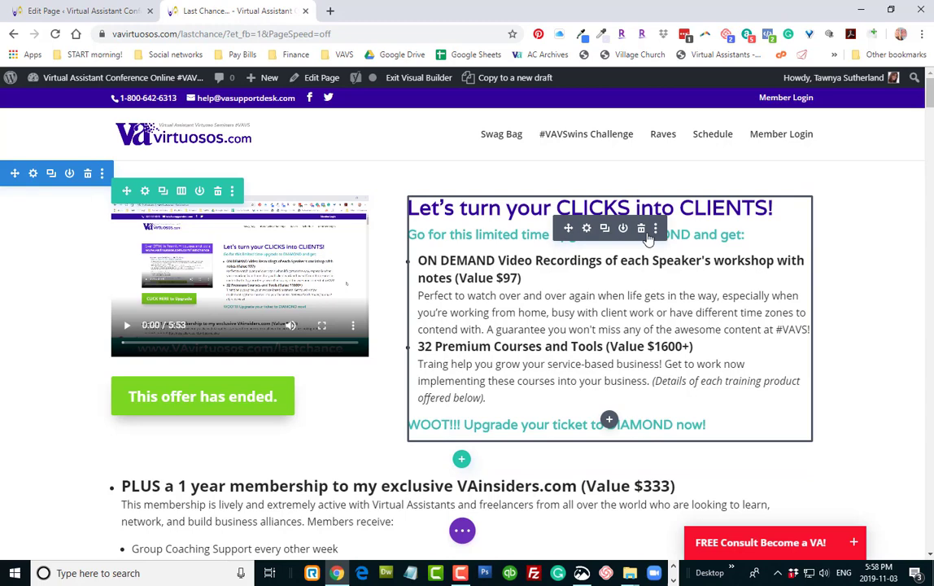
Replace "DIAMOND and get:" in the limited time upgrade line with "help me!".
click(741, 236)
drag(743, 236, 619, 233)
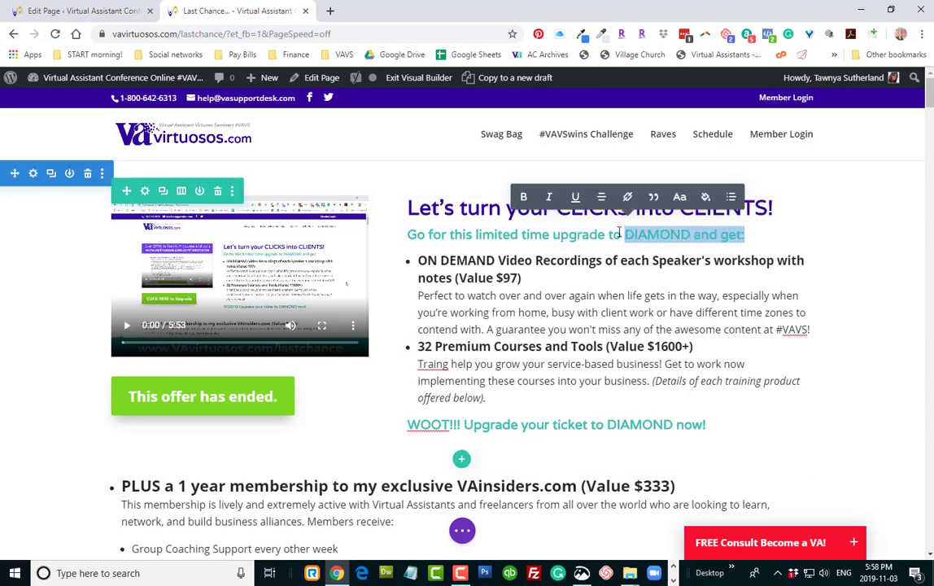
text(help)
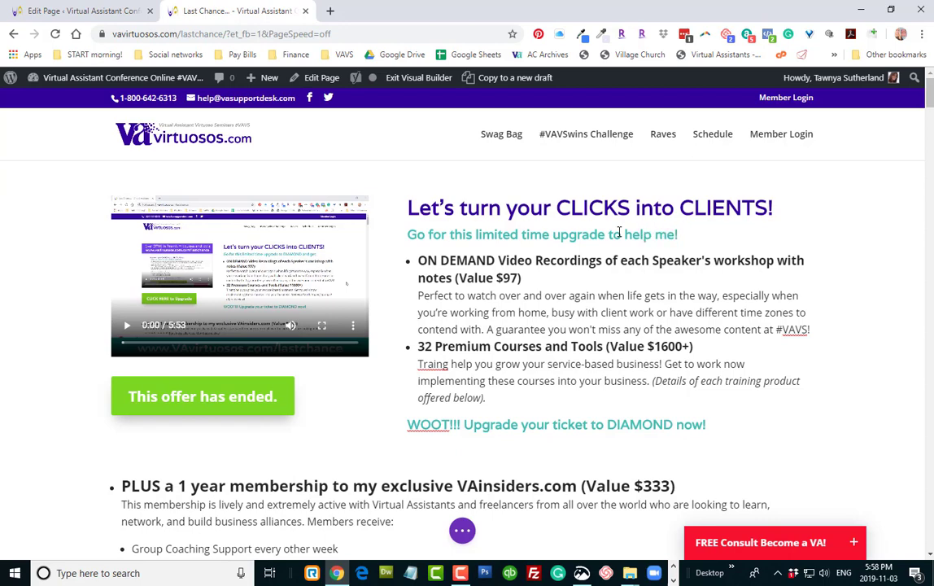
scroll(501, 273, down, 3)
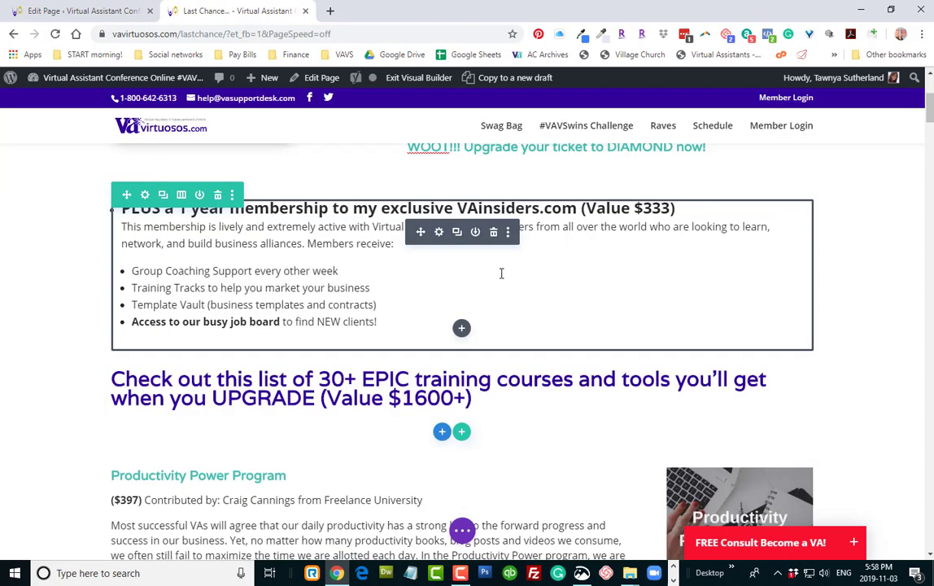
click(464, 282)
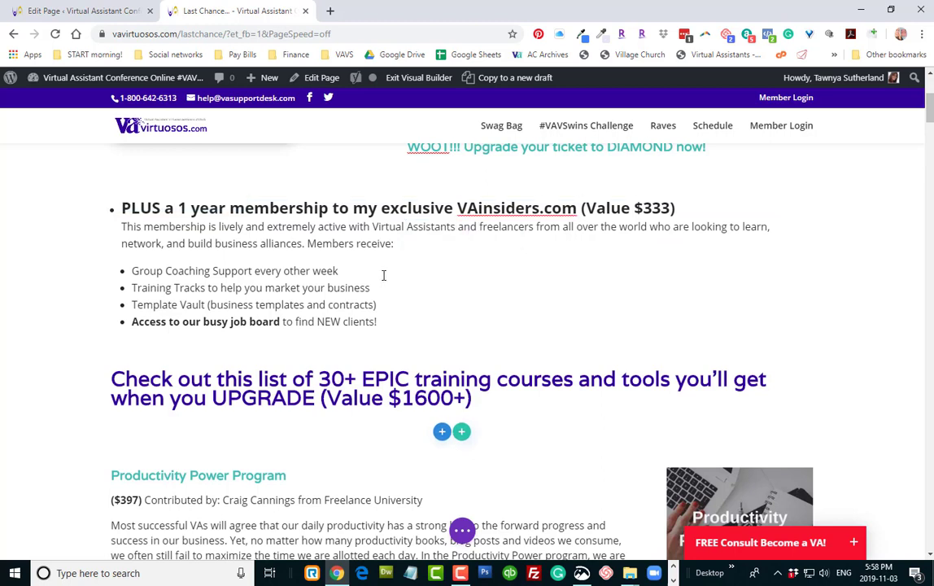
click(341, 210)
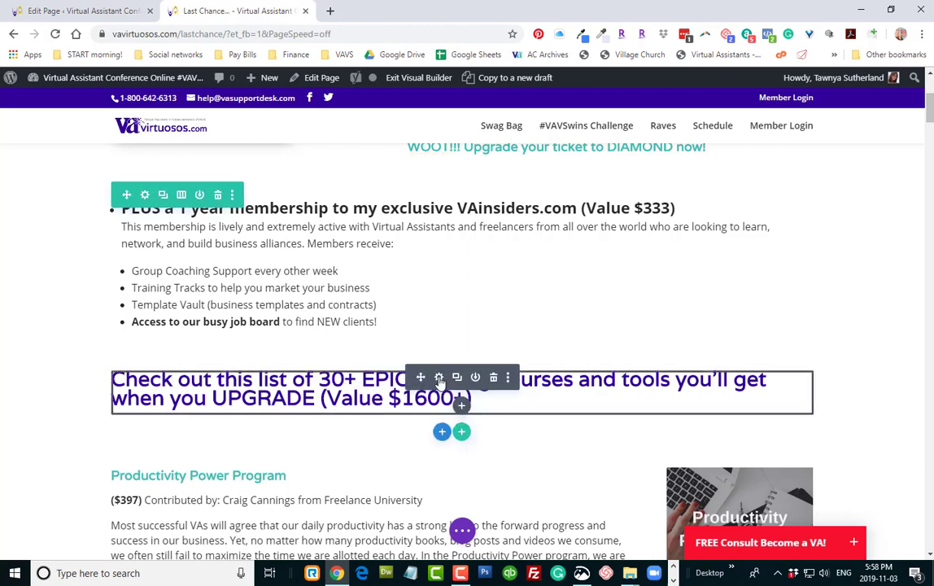
Set the background colour of the "Check out this list of 30+ EPIC training courses" heading module to purple #8300e9.
click(435, 375)
click(282, 341)
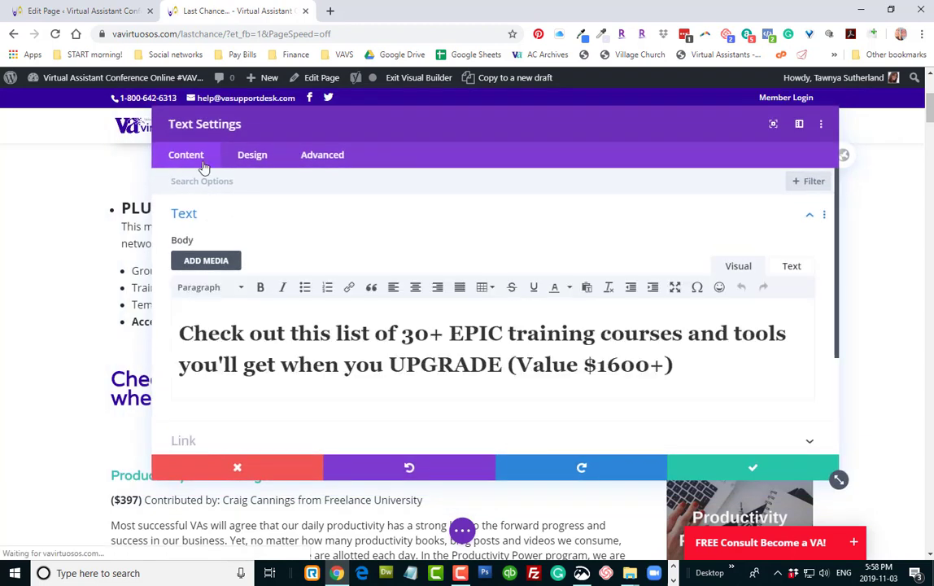
scroll(333, 265, down, 2)
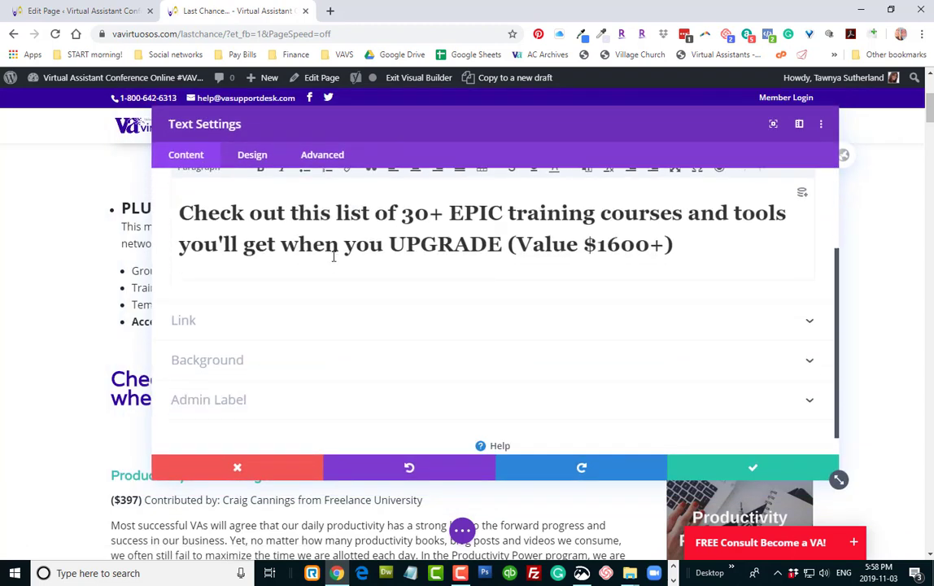
click(358, 344)
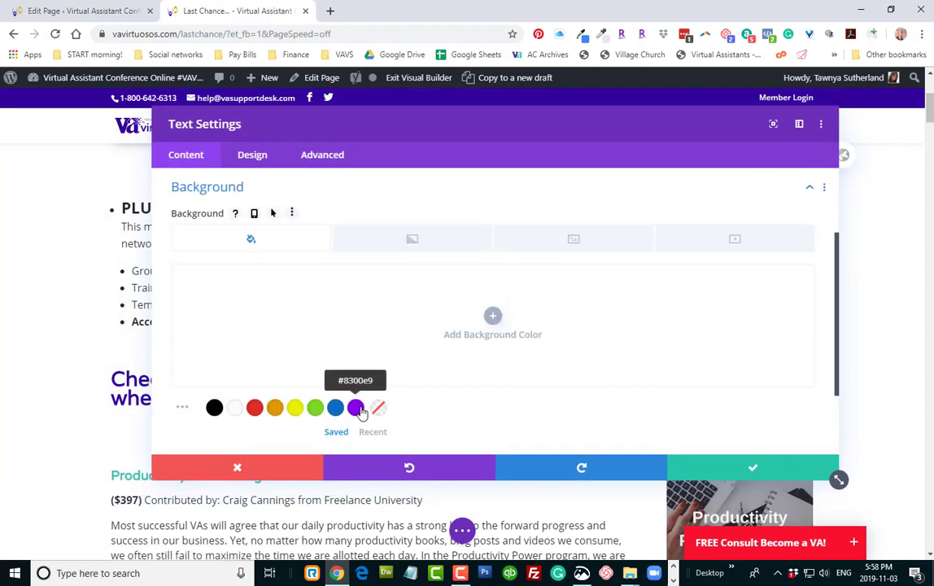
click(355, 407)
Colour the entire "Check out this list of 30+ EPIC training courses" heading text white and save the module's settings.
scroll(569, 375, up, 3)
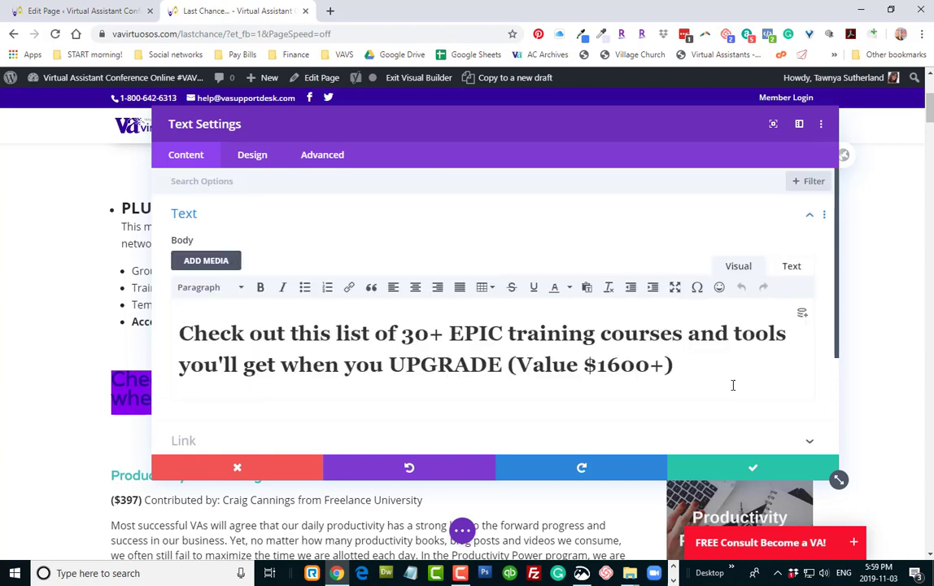
click(673, 365)
drag(673, 364, 168, 339)
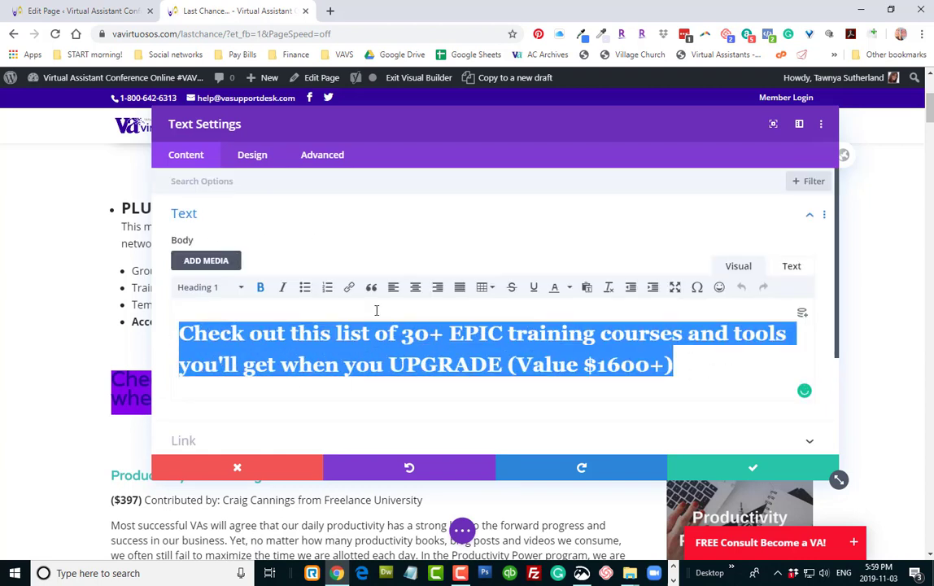
click(569, 288)
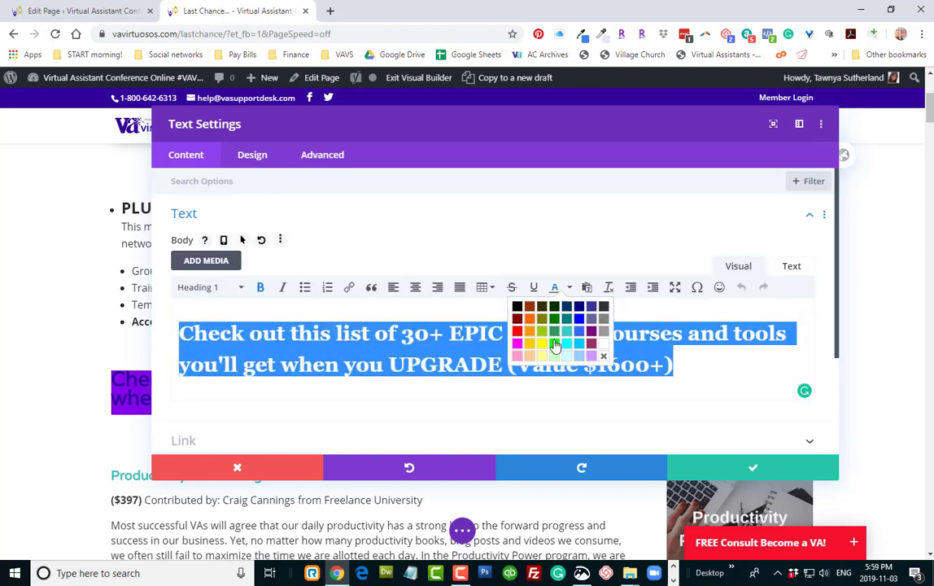
click(606, 350)
click(729, 472)
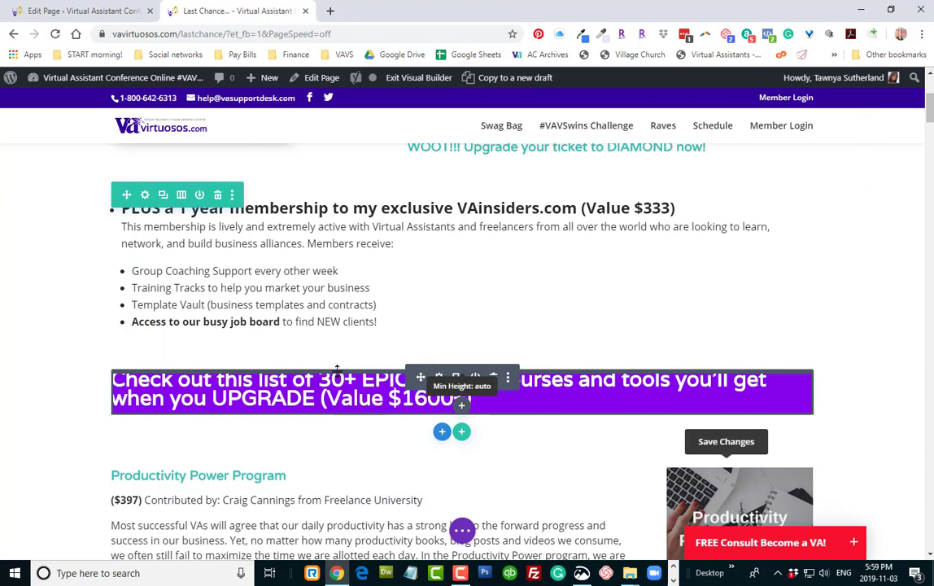
Add space above and below the purple heading's text and add left padding to the row containing it.
drag(336, 369, 335, 354)
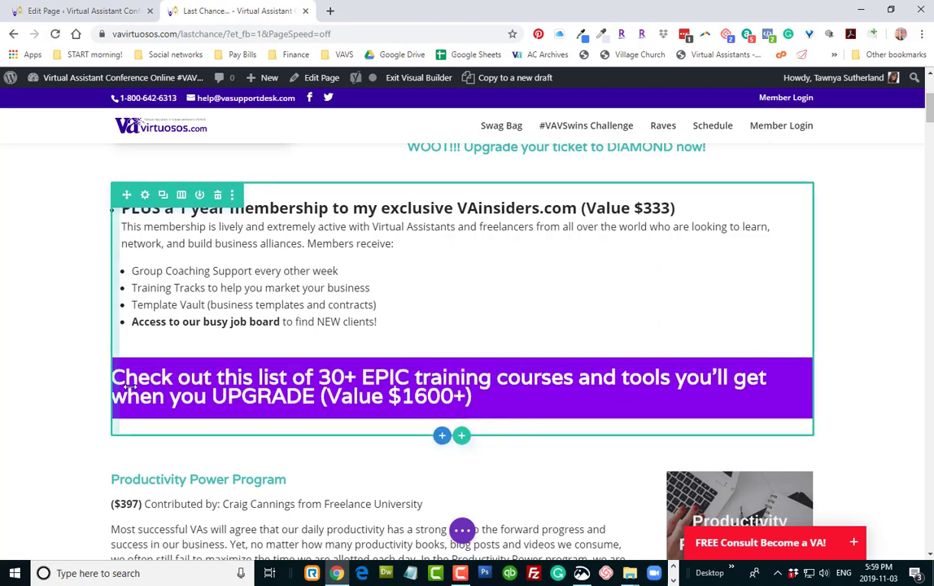
drag(130, 388, 174, 388)
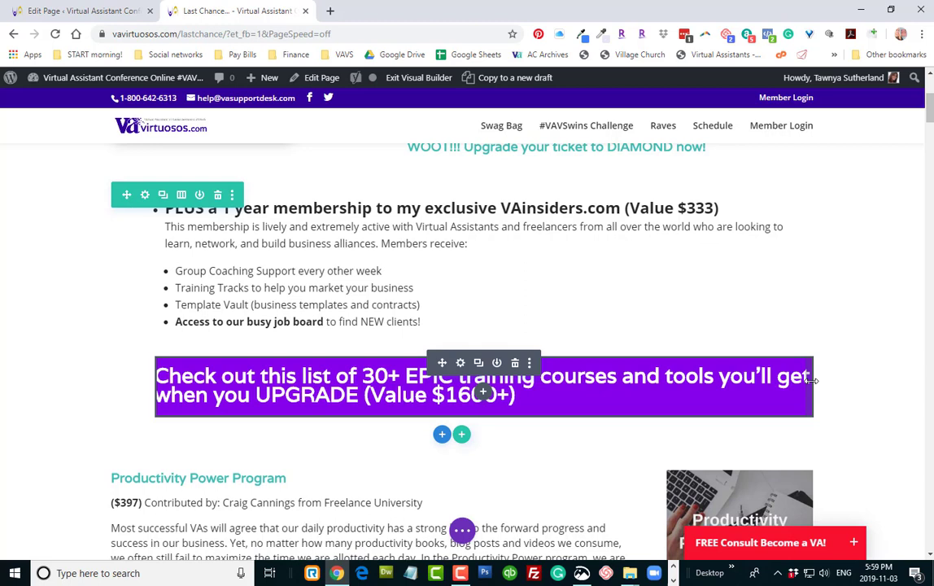
Add left and right padding around the text of the purple "Check out this list of 30+ EPIC training courses" heading.
drag(803, 381, 765, 386)
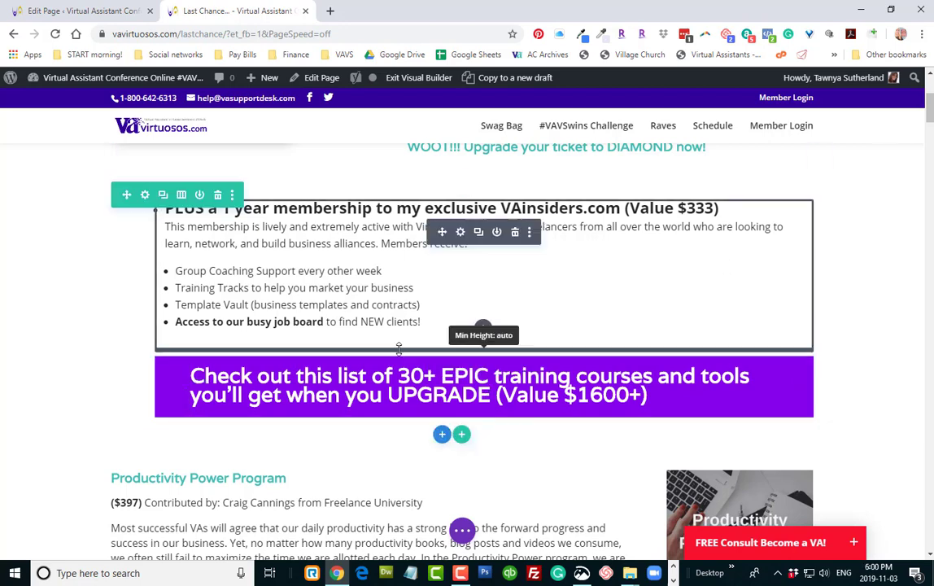
Move the "This offer has ended." button from under the video to below the "WOOT!!! Upgrade your ticket to DIAMOND now!" line.
scroll(272, 255, up, 2)
scroll(277, 377, up, 1)
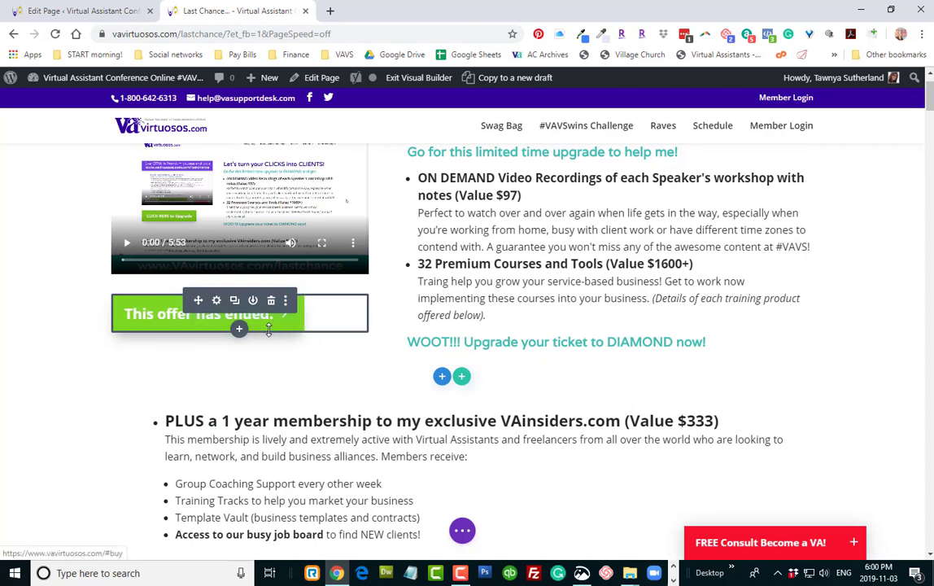
drag(268, 324, 466, 388)
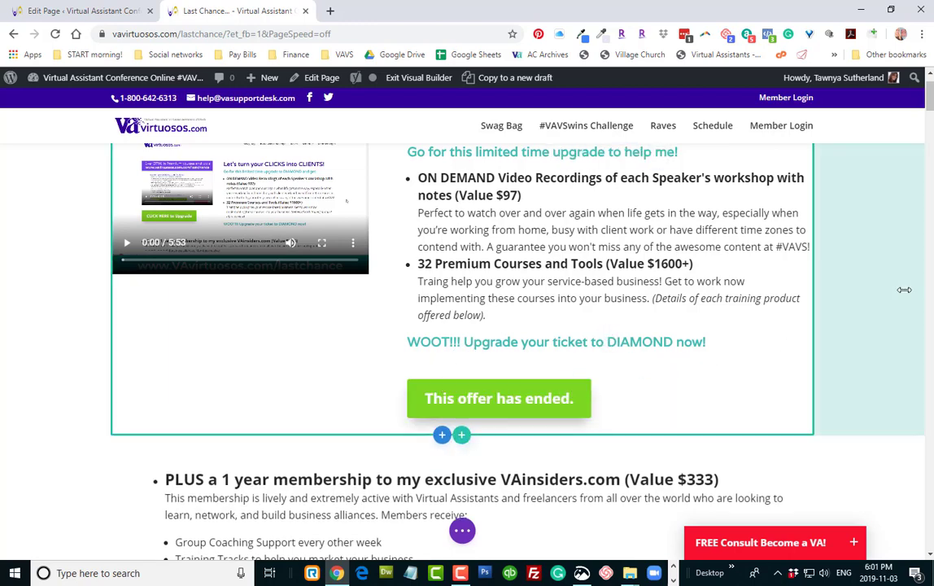
Rearrange the Productivity Power Program row into three columns, with its image in the first column and its text in the middle one.
scroll(868, 261, down, 5)
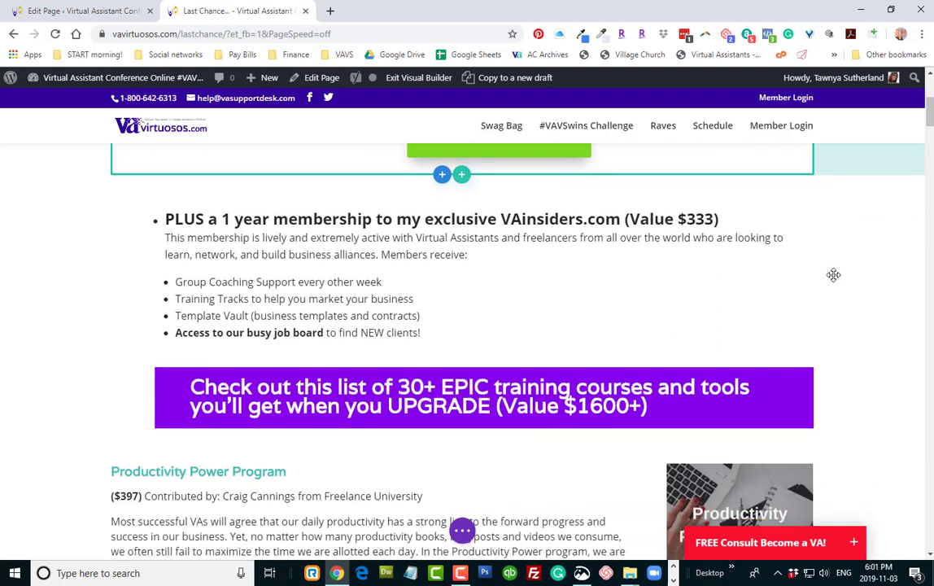
scroll(831, 273, down, 5)
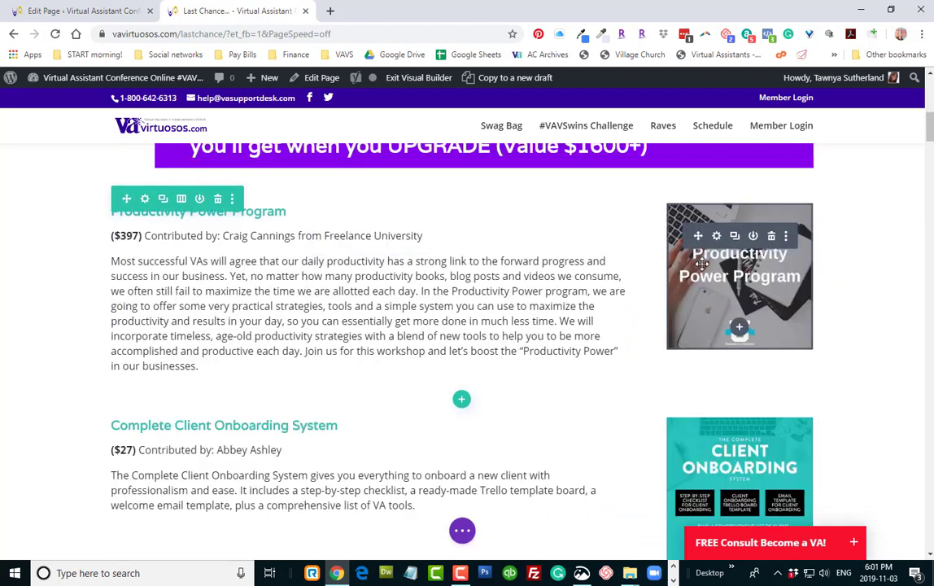
drag(621, 242, 118, 262)
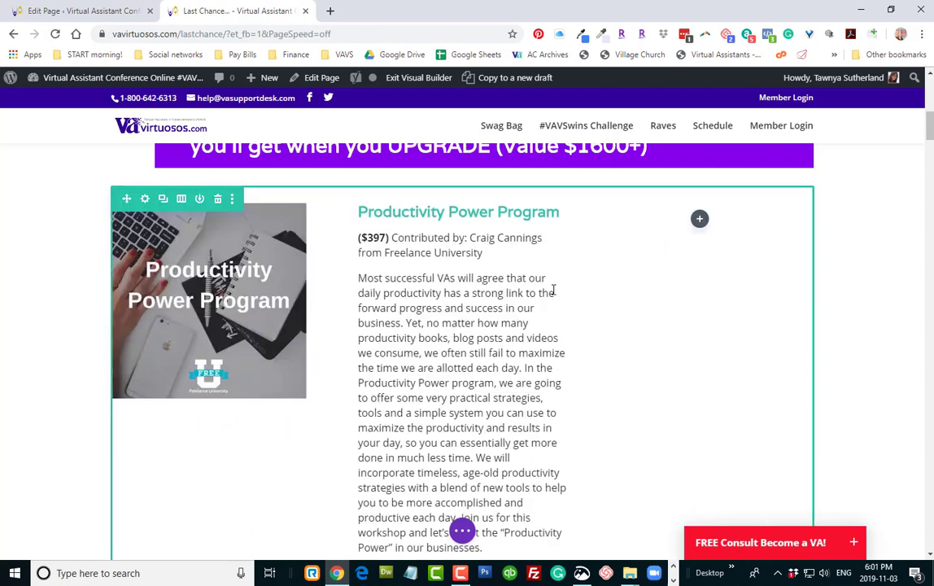
scroll(579, 293, down, 2)
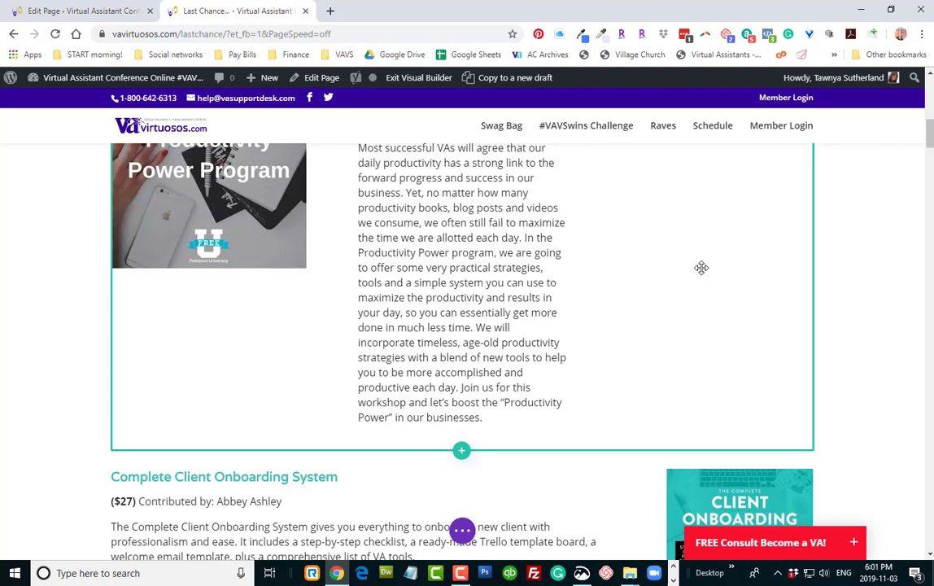
Close the Visual Builder of the Last Chance page and start a new Divi page, discarding the unsaved changes.
key(ctrl+w)
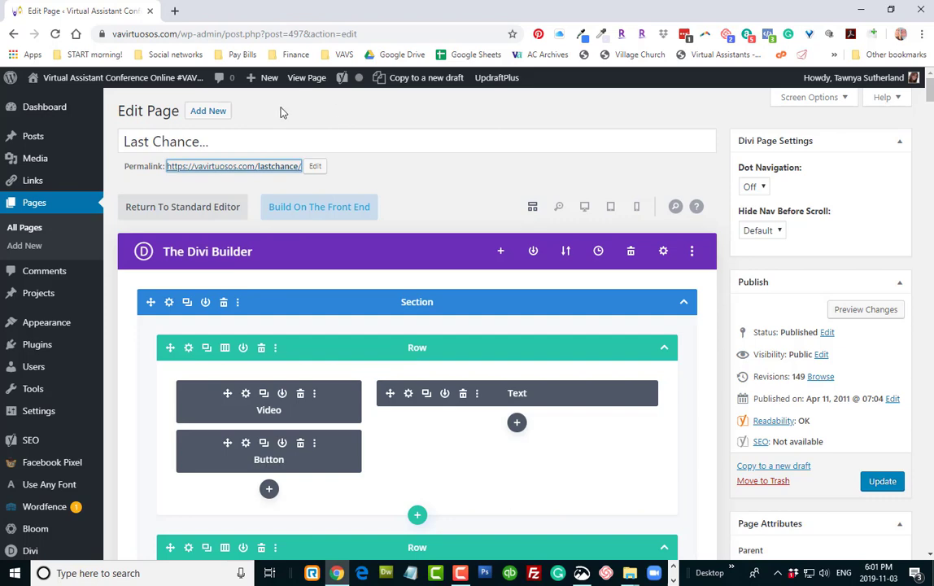
click(32, 248)
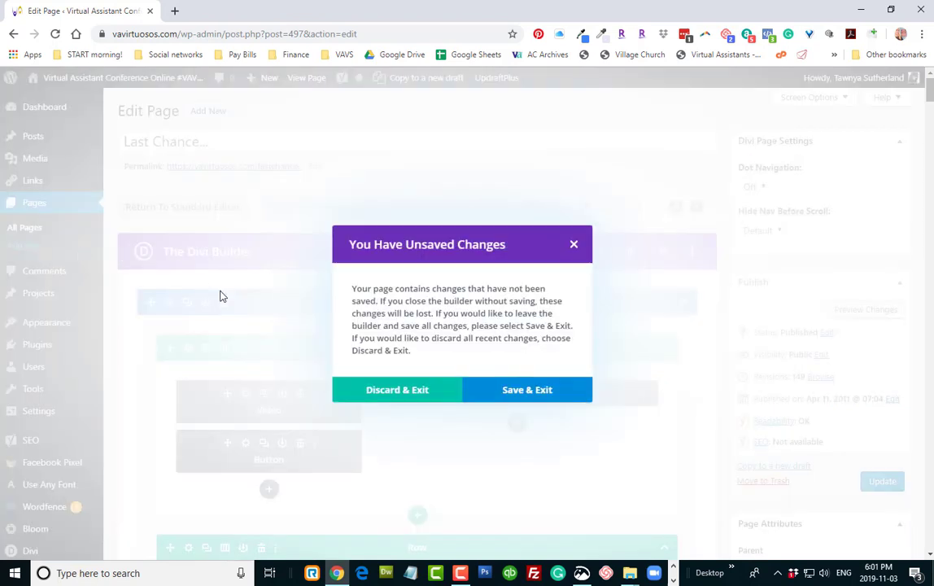
click(392, 392)
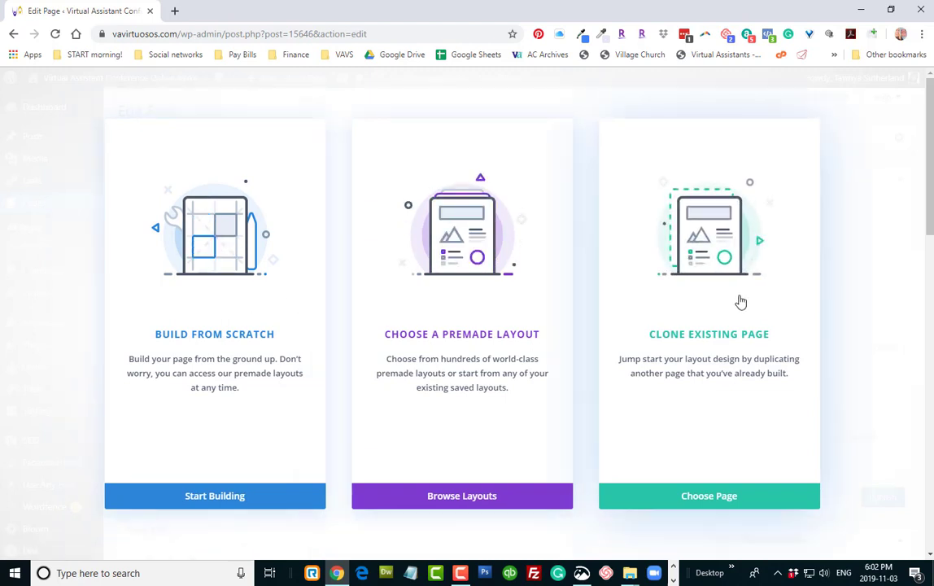
Preview the Blog, Case Study, Contact and Project 1 layouts of the premade Design Agency pack, and load its Landing layout into the new page.
click(455, 497)
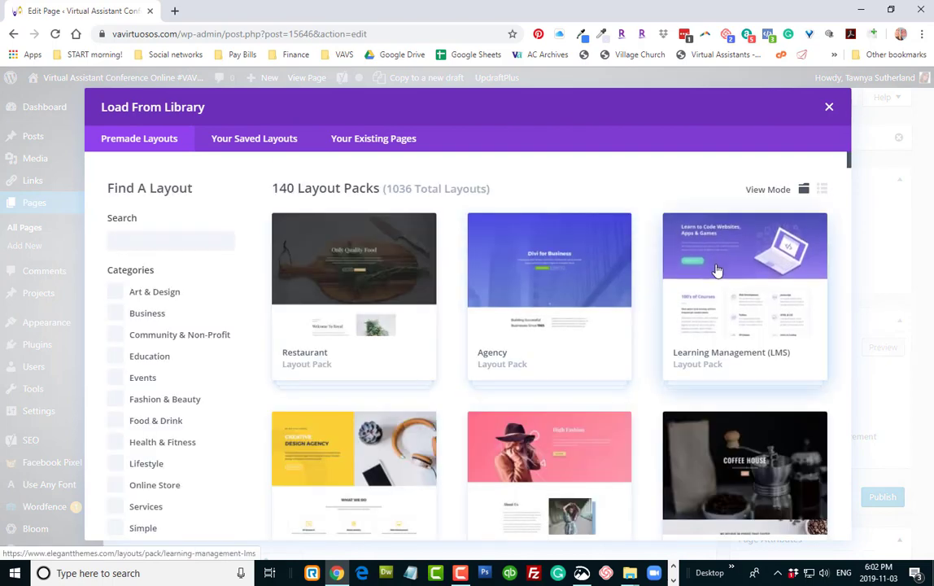
click(342, 415)
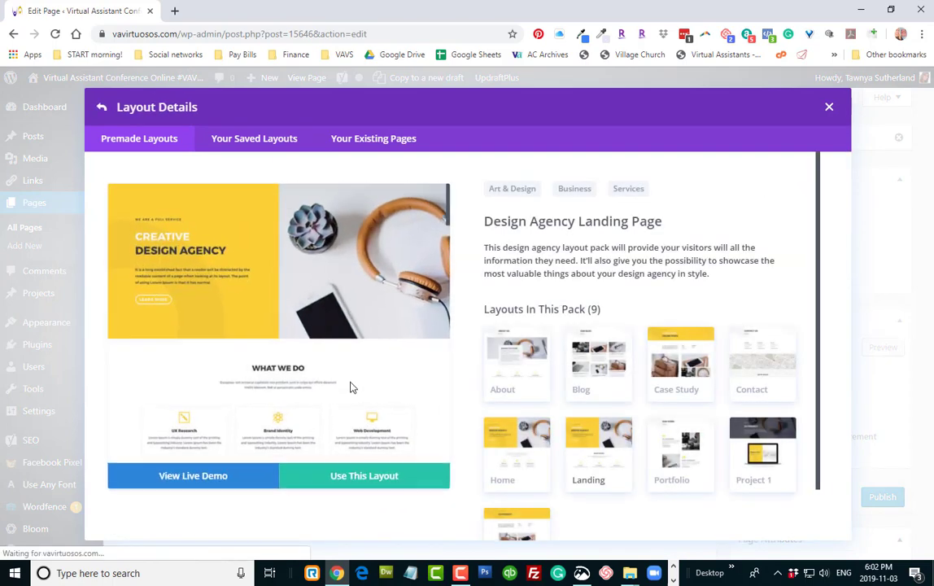
click(598, 362)
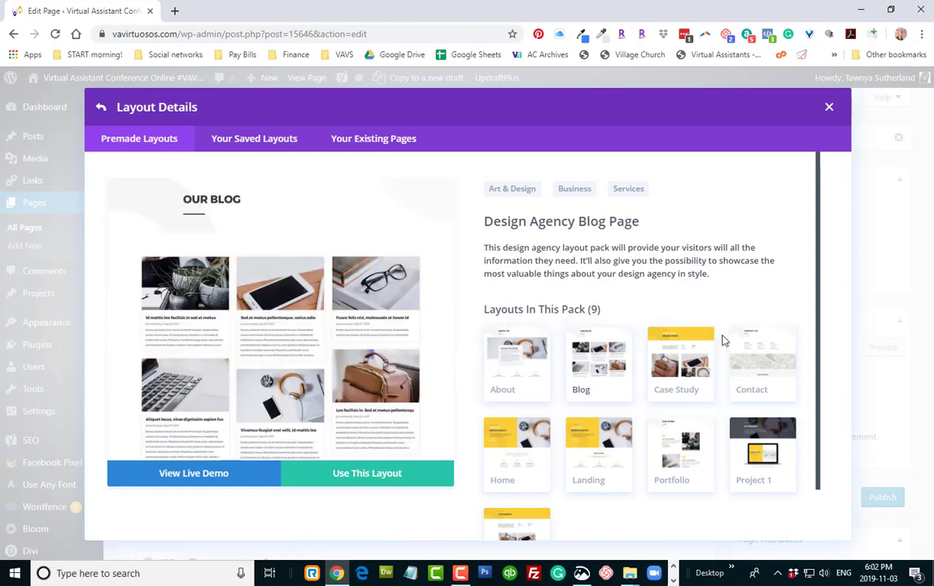
click(684, 354)
click(771, 363)
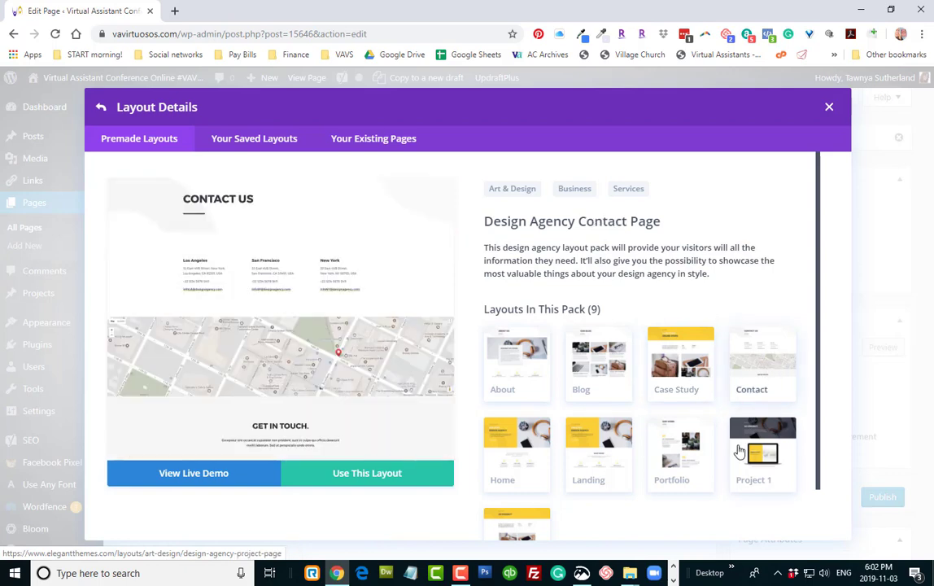
click(762, 446)
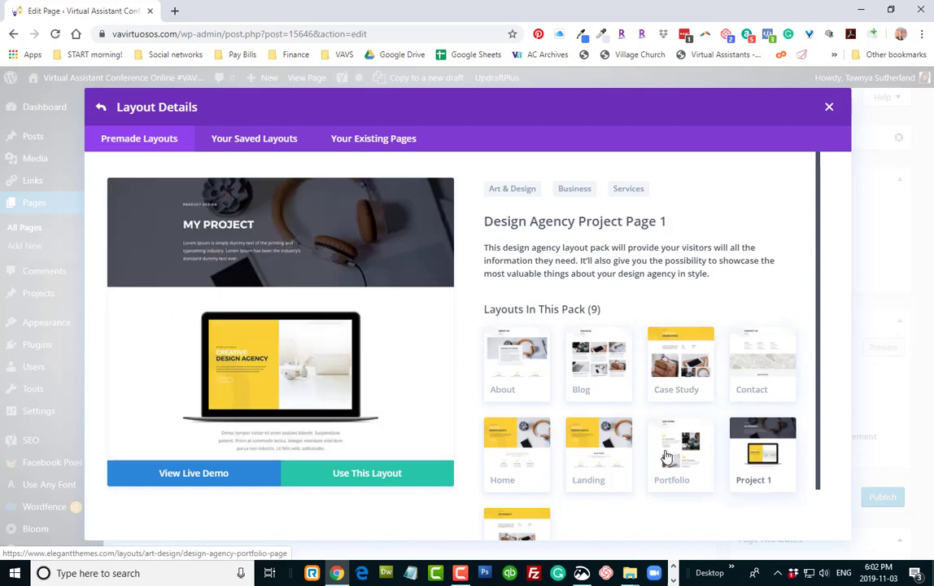
click(605, 449)
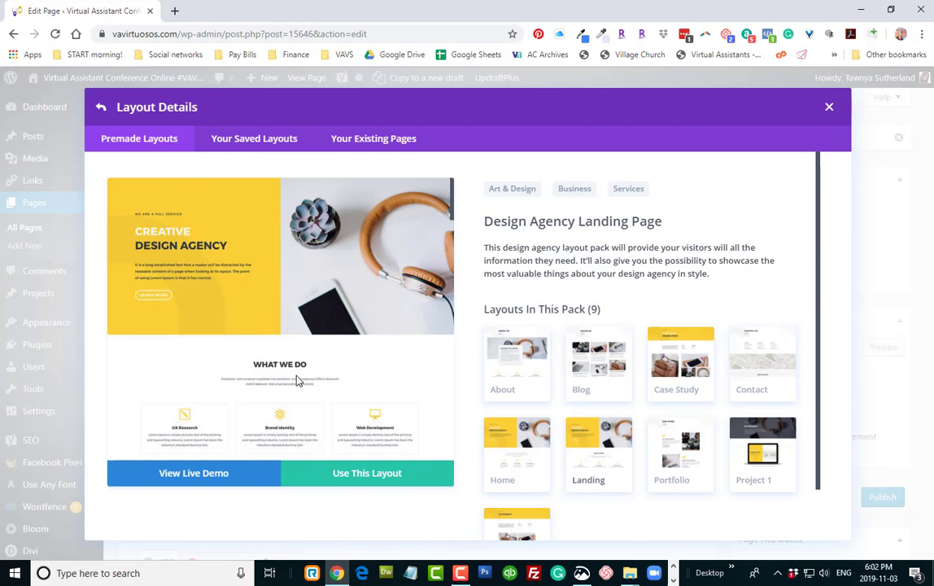
click(367, 473)
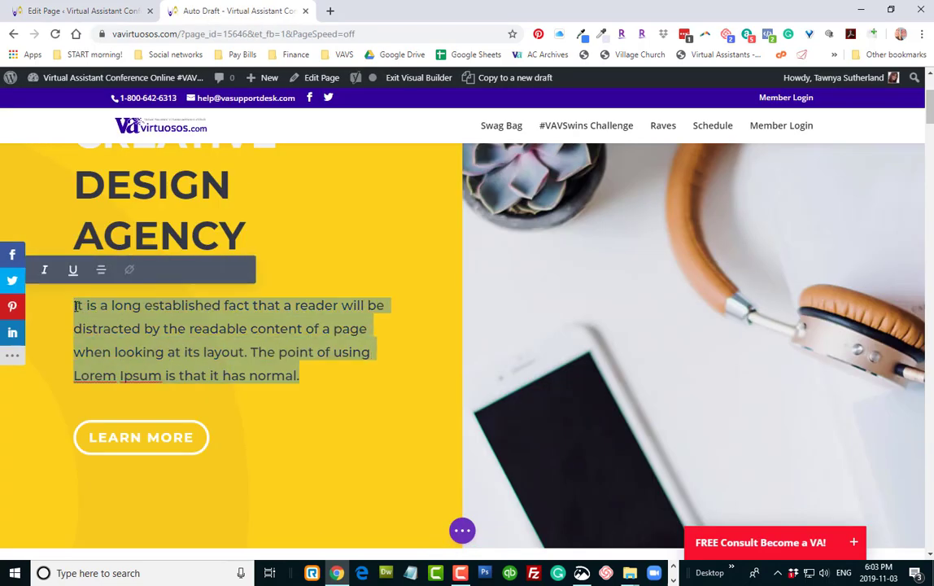
Replace the paragraph under the "Creative Design Agency" heading with "jfjdkfjsdlfjsdlfsdlfsdlk" and look through the service blurbs below.
key(BackSpace)
text(jfjdkfjsdlfjsdlfsdlfsdlk)
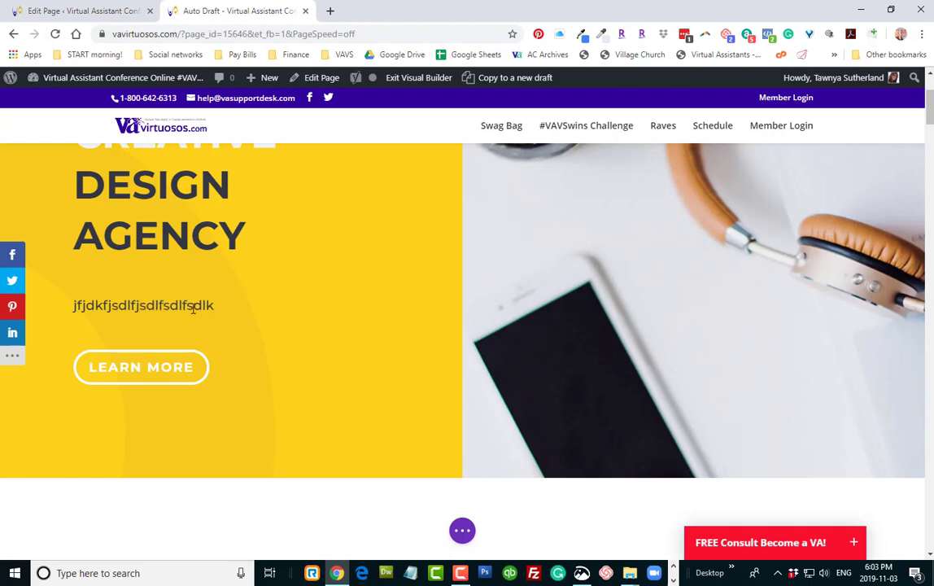
scroll(288, 288, down, 6)
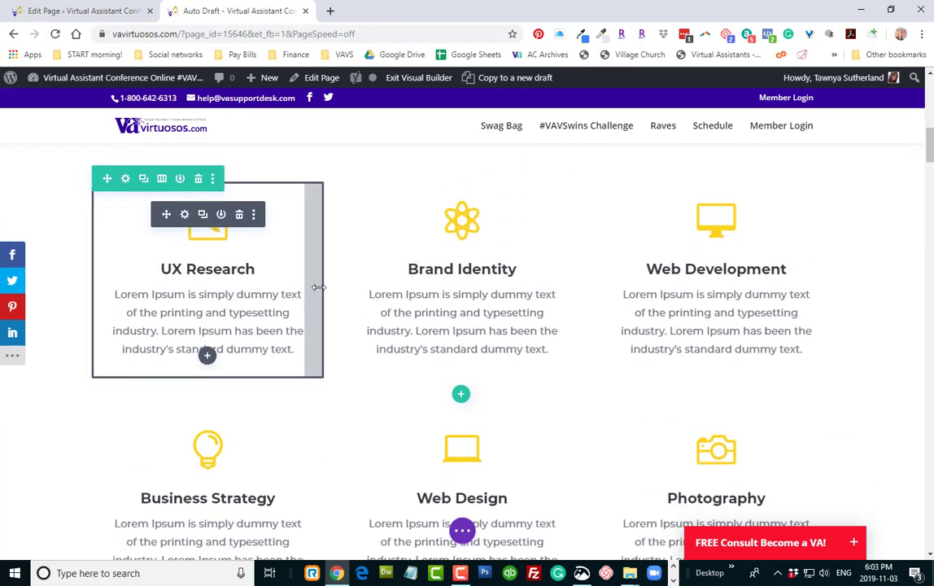
scroll(317, 276, down, 4)
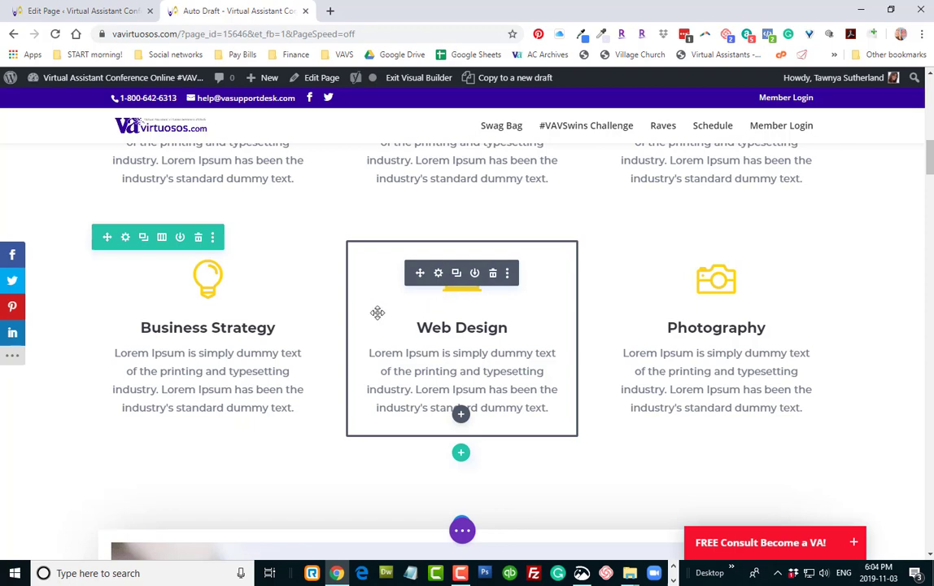
Return to the back-end page editor, browse the existing pages available for cloning, and clone the Last Chance page into a new draft.
key(ctrl+shift+Tab)
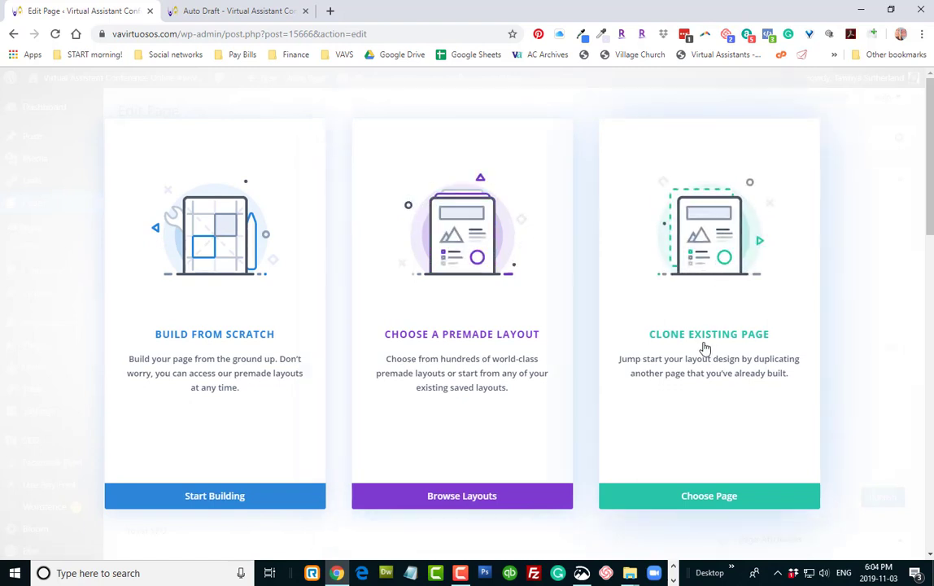
click(697, 498)
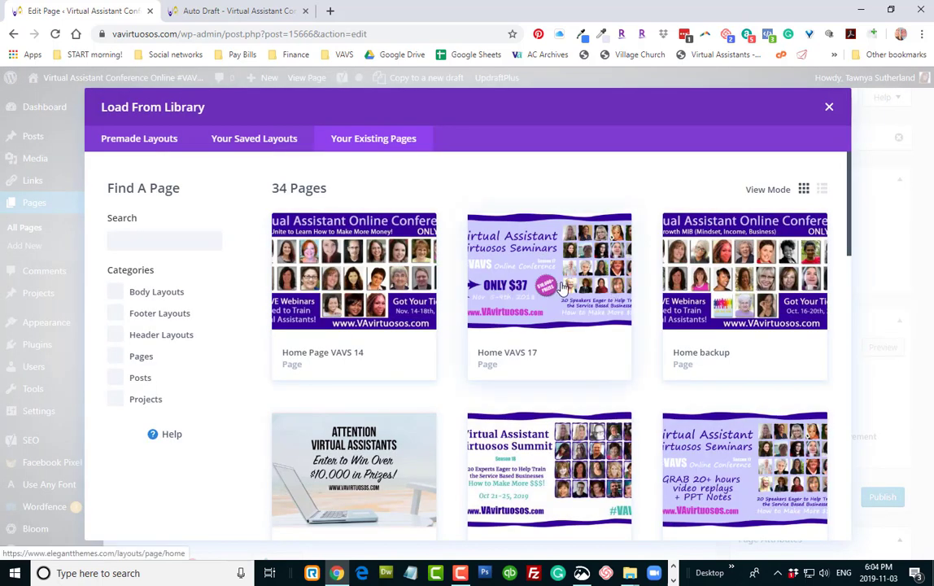
scroll(530, 297, down, 3)
scroll(524, 294, down, 2)
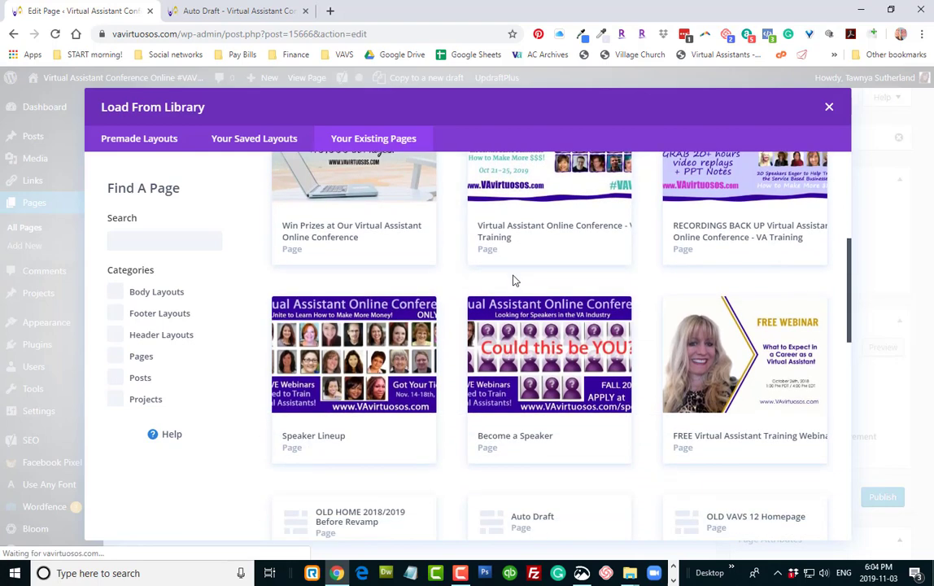
scroll(513, 279, down, 2)
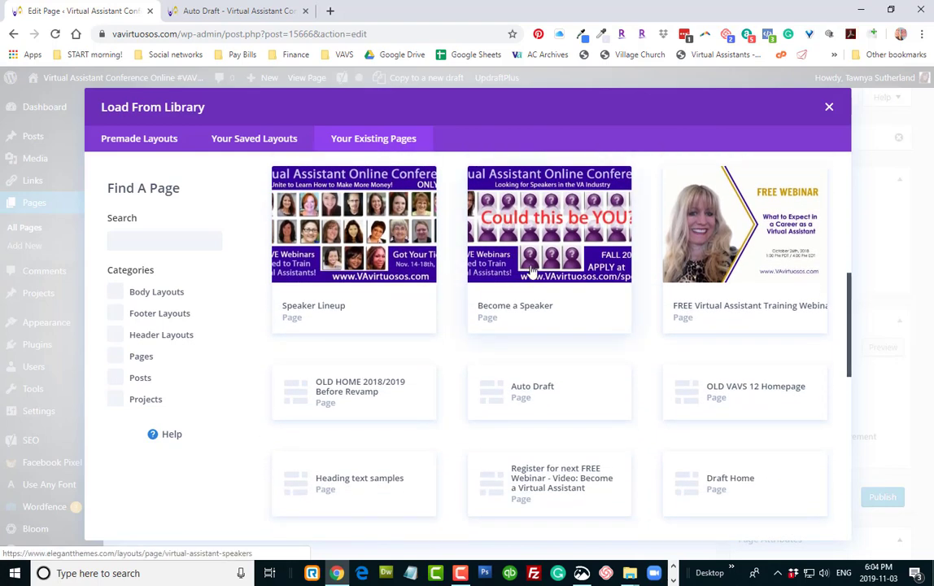
scroll(156, 292, up, 4)
scroll(204, 273, up, 3)
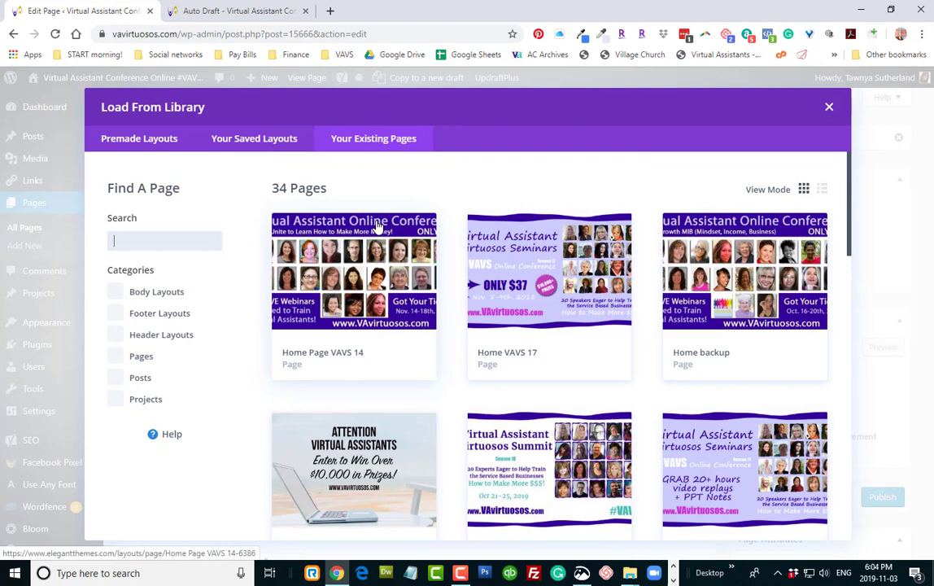
click(118, 292)
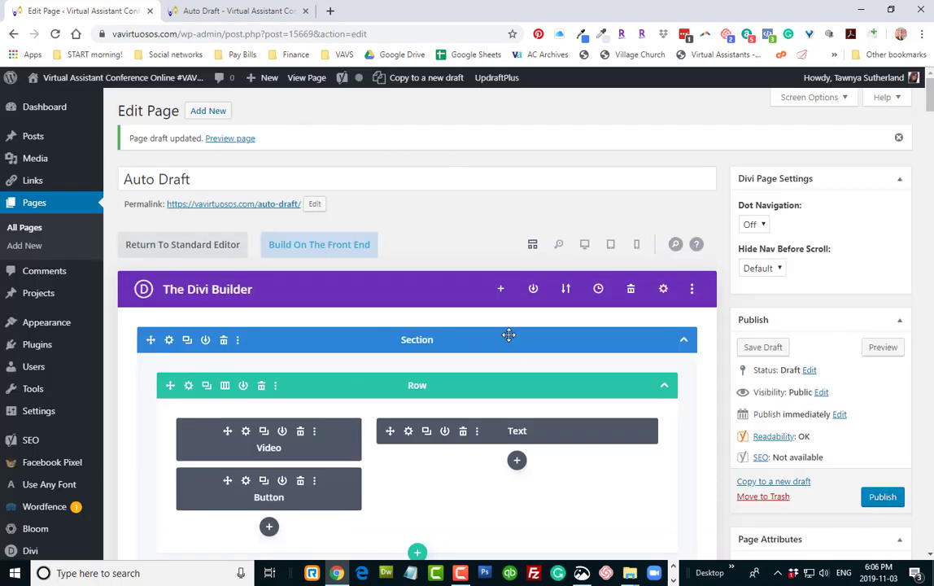
Review the available Divi modules and insert the saved Green Button library module below the Text module in the first row.
click(516, 461)
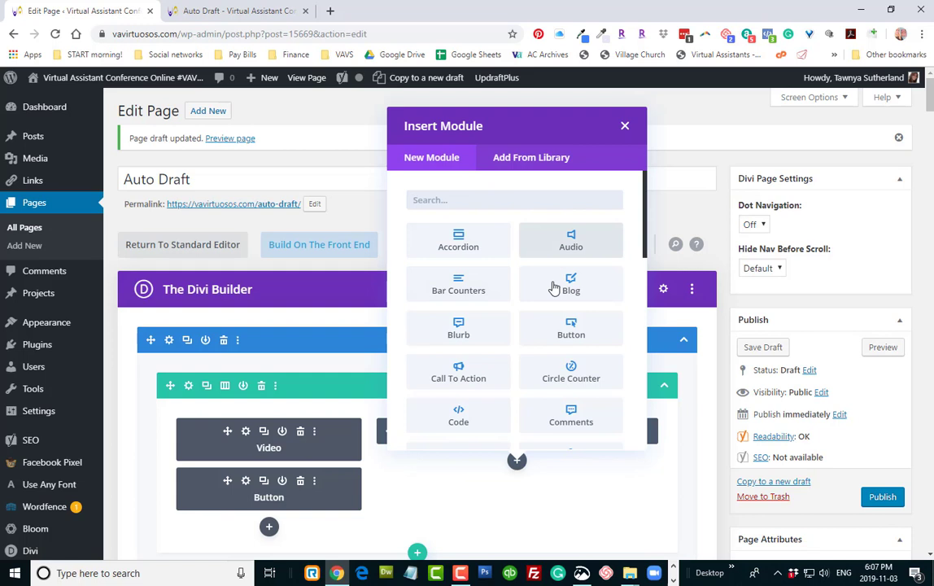
scroll(564, 343, down, 3)
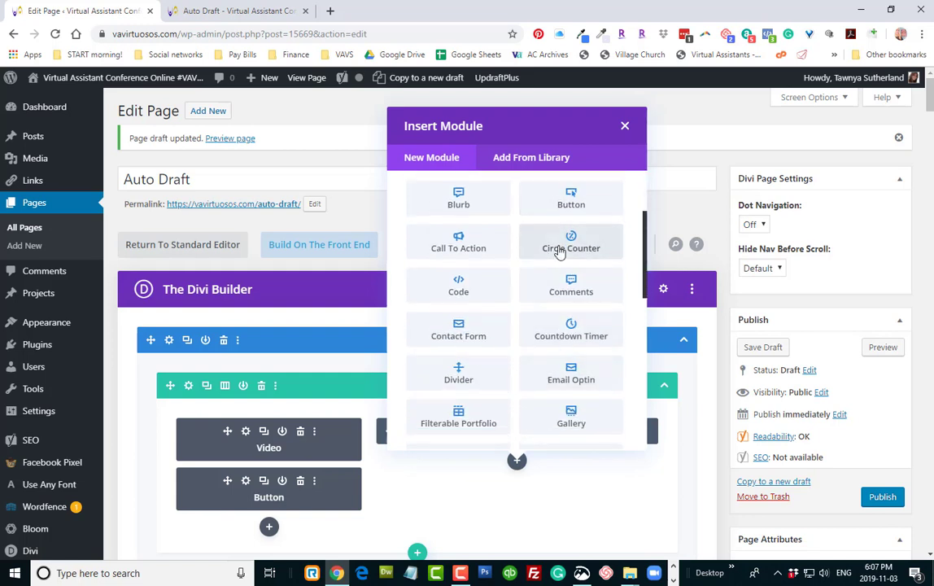
scroll(553, 276, down, 3)
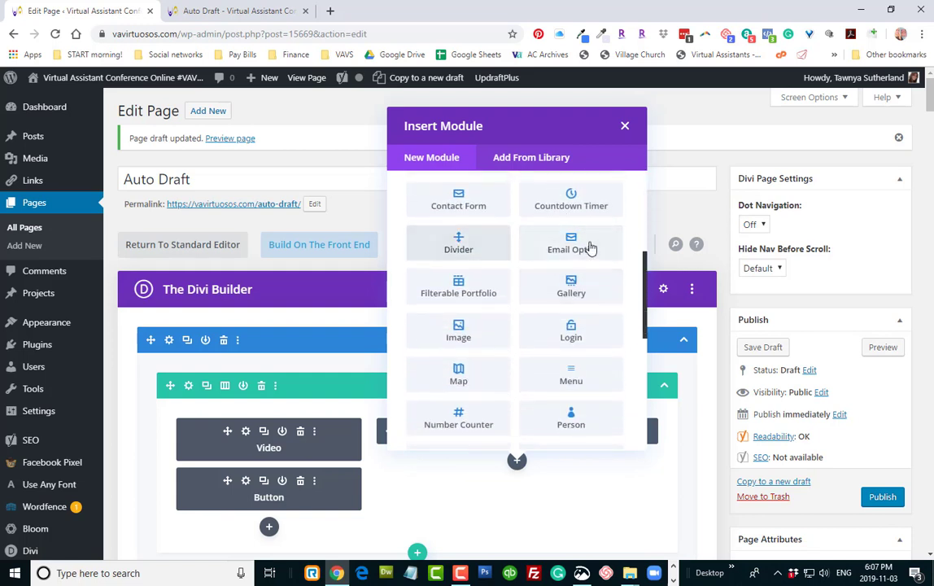
scroll(571, 277, down, 3)
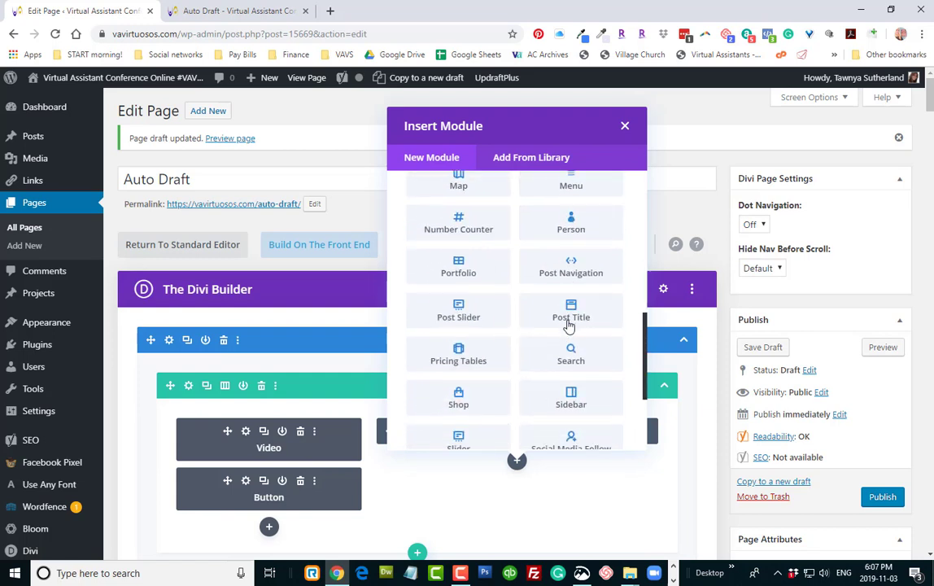
scroll(565, 279, down, 2)
scroll(567, 283, down, 2)
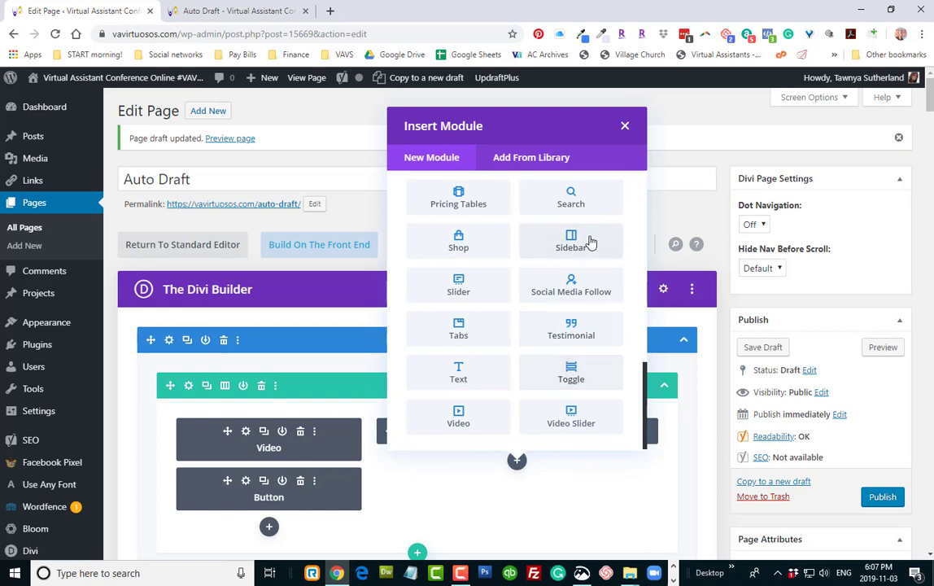
click(533, 158)
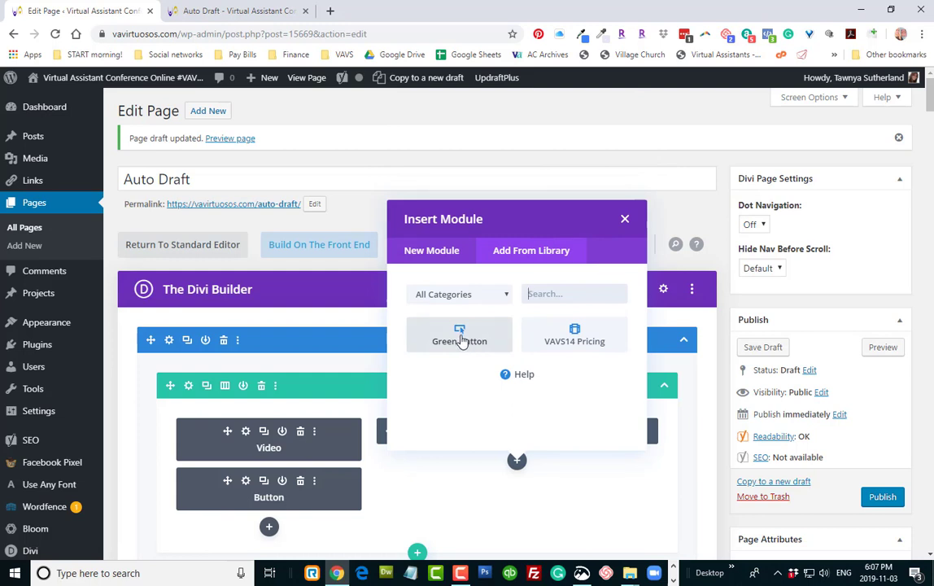
click(460, 340)
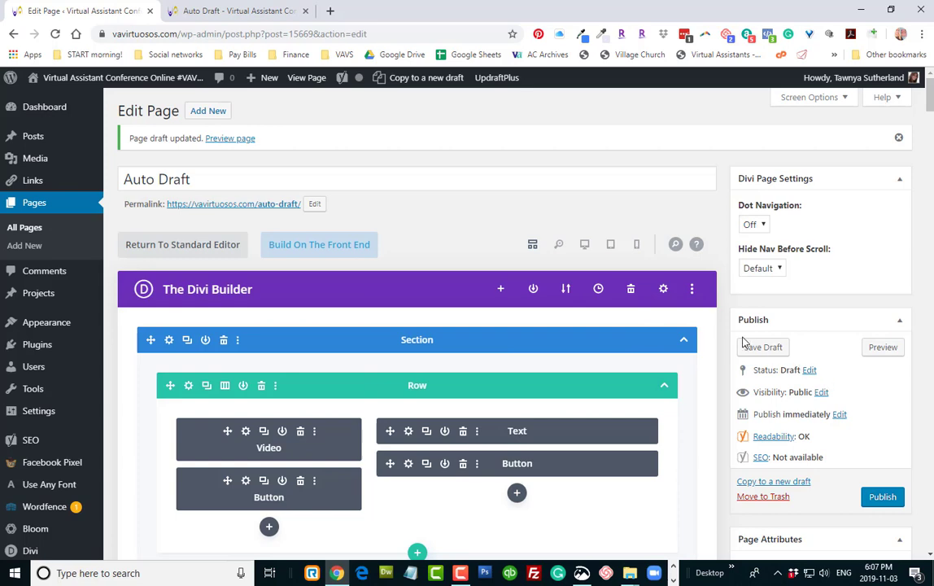
Preview the draft page with the inserted button and return to the back-end page editor.
click(869, 351)
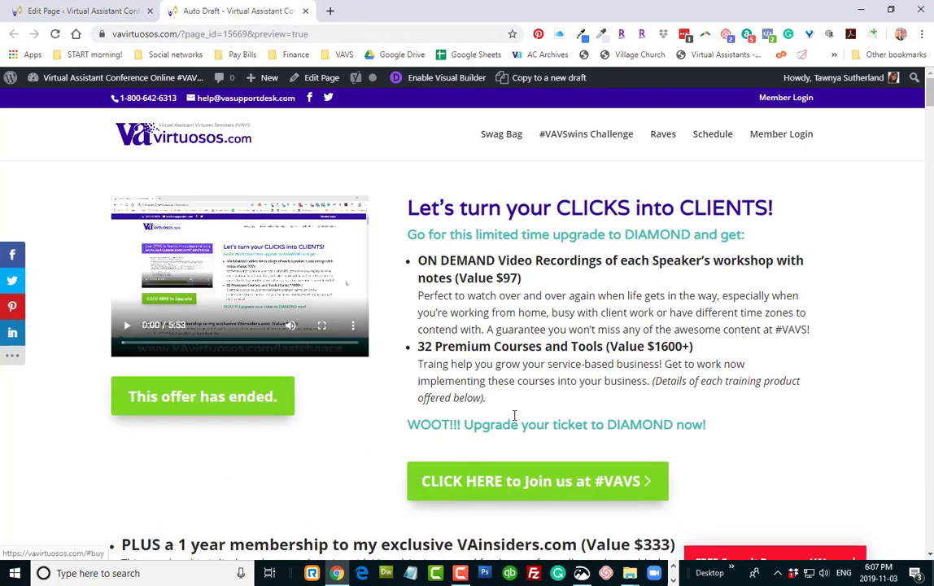
click(75, 12)
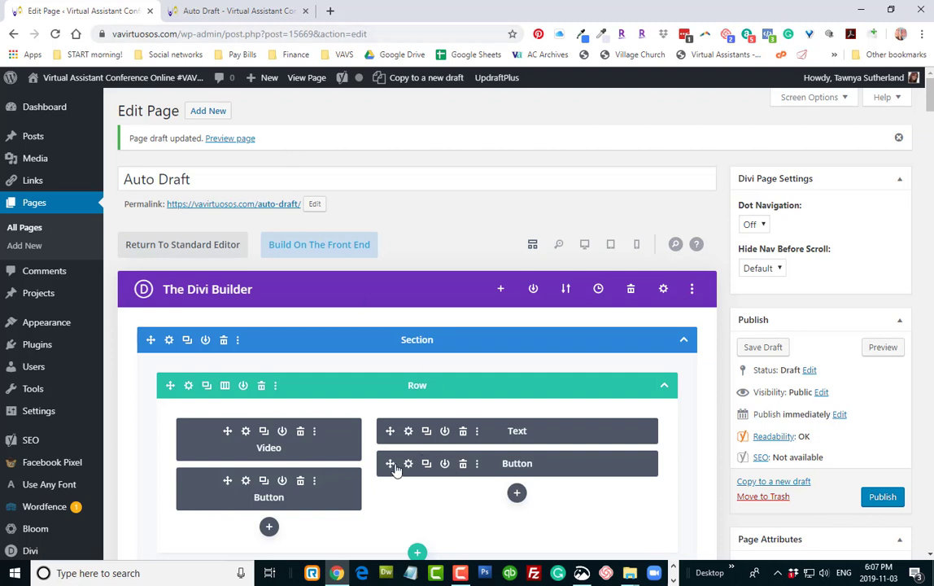
Save the Button module below Text in the first row to the library as a global item named "Green".
click(477, 463)
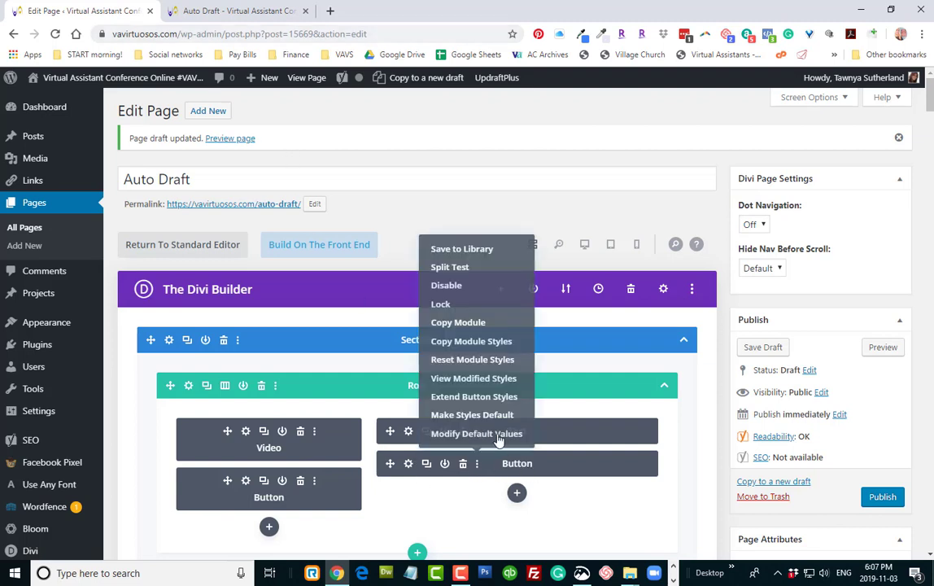
click(482, 245)
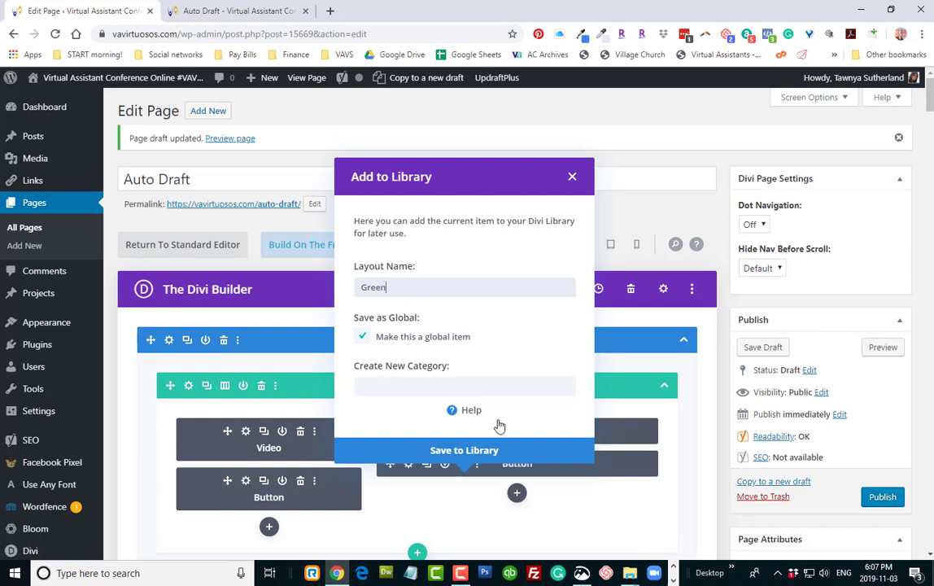
click(424, 387)
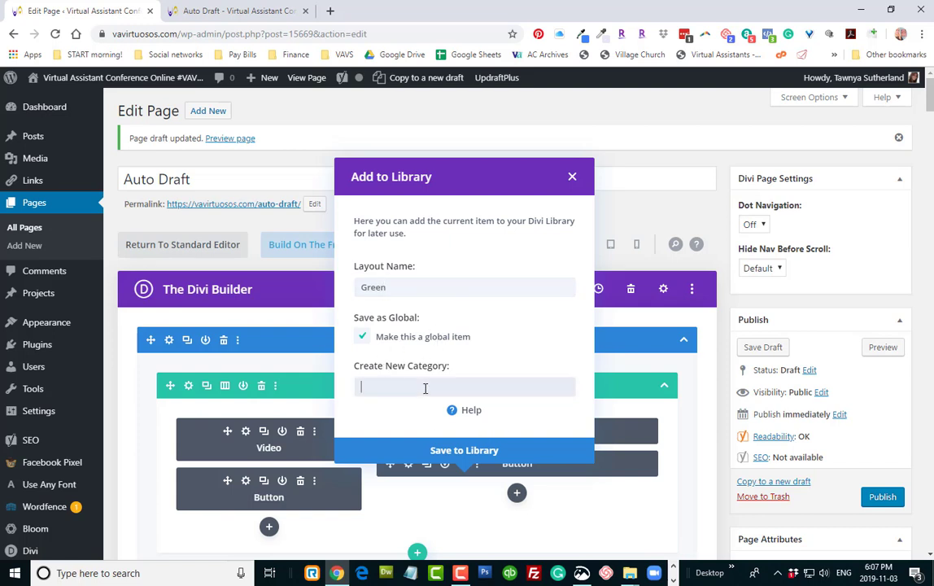
click(444, 452)
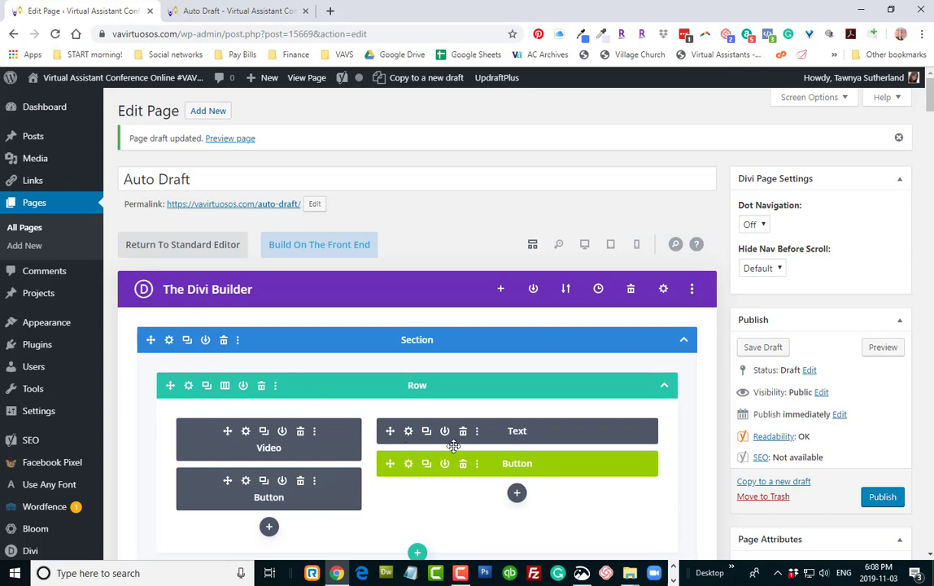
Insert the saved global "Green" library module below the Button module in the first row's Video column.
scroll(516, 498, down, 2)
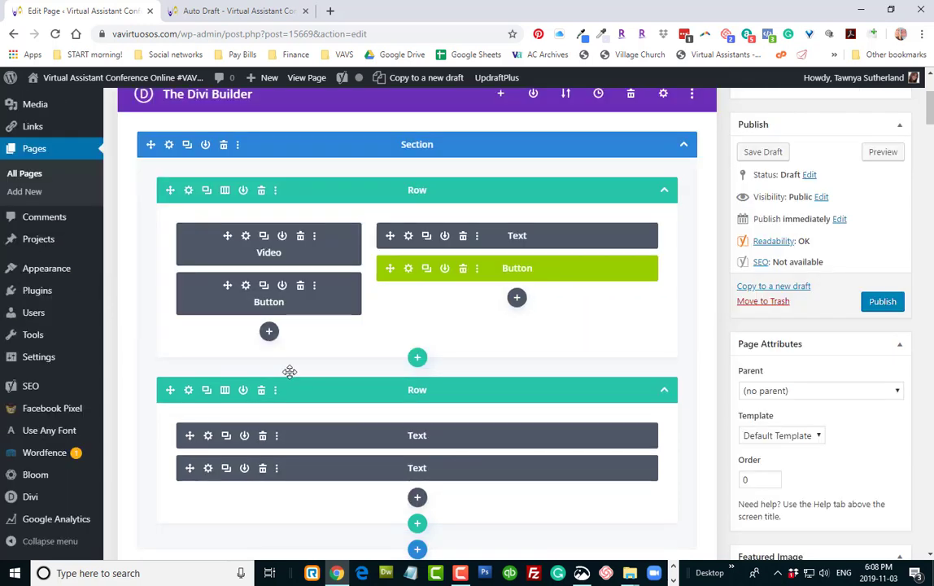
click(269, 330)
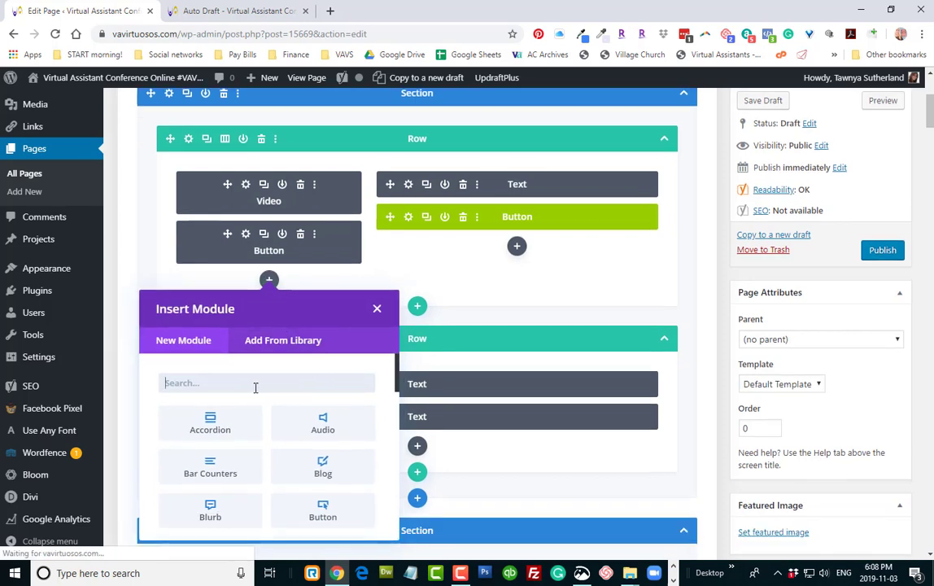
click(291, 342)
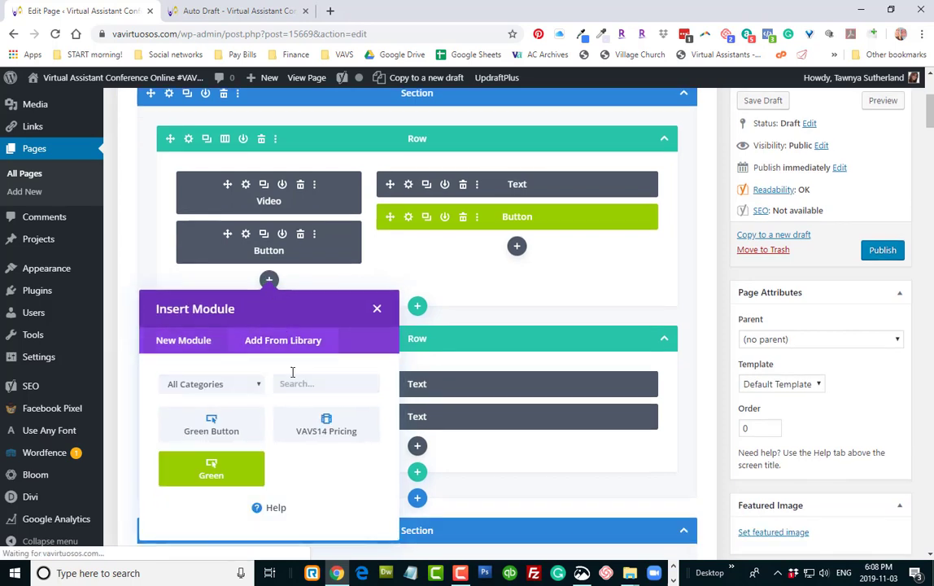
click(257, 467)
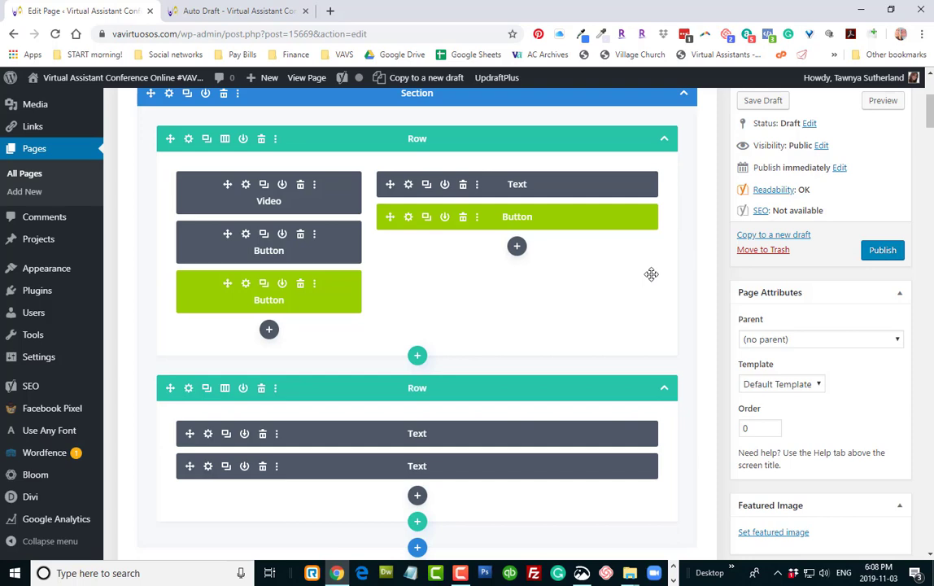
scroll(649, 271, up, 2)
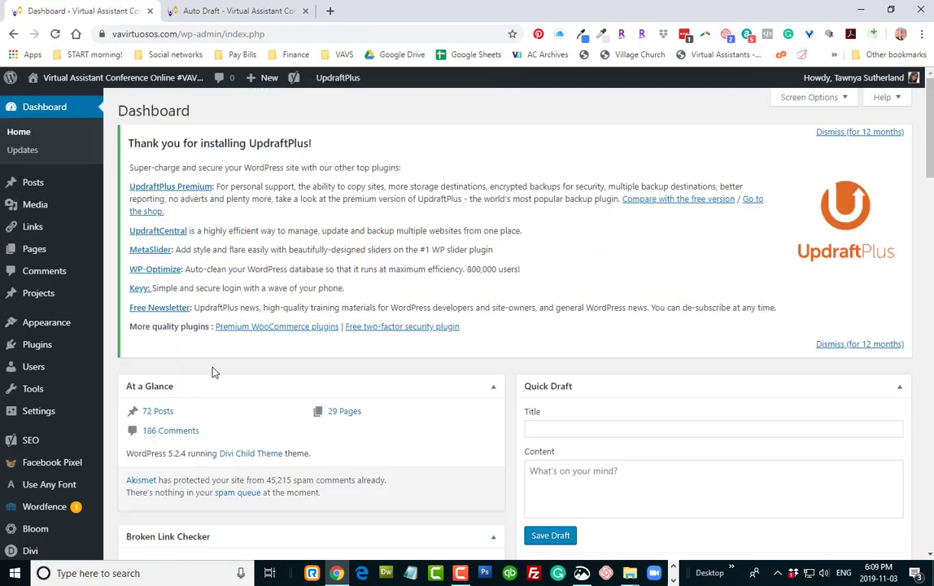
Open the Divi Theme Options and review the code integration settings and the single post and index page SEO settings.
scroll(203, 372, down, 5)
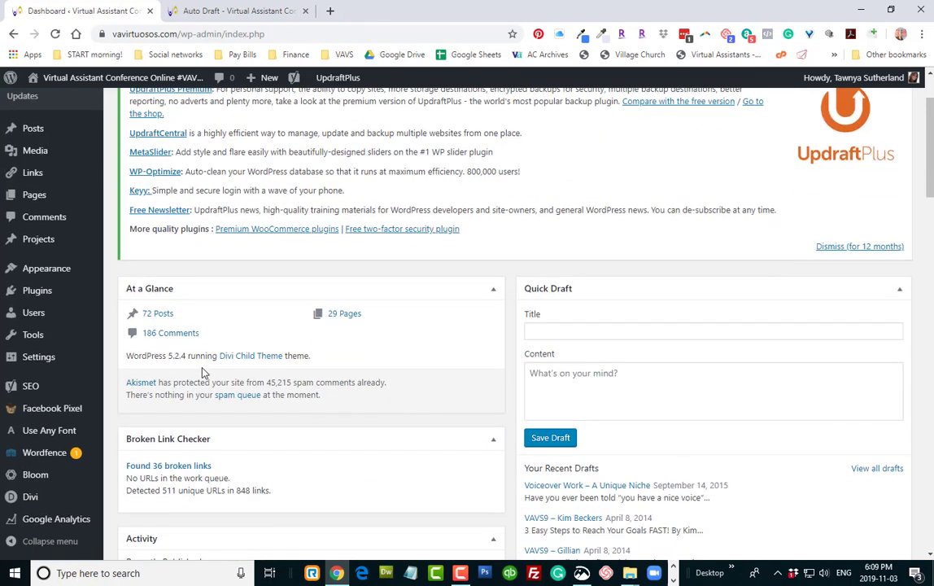
click(75, 493)
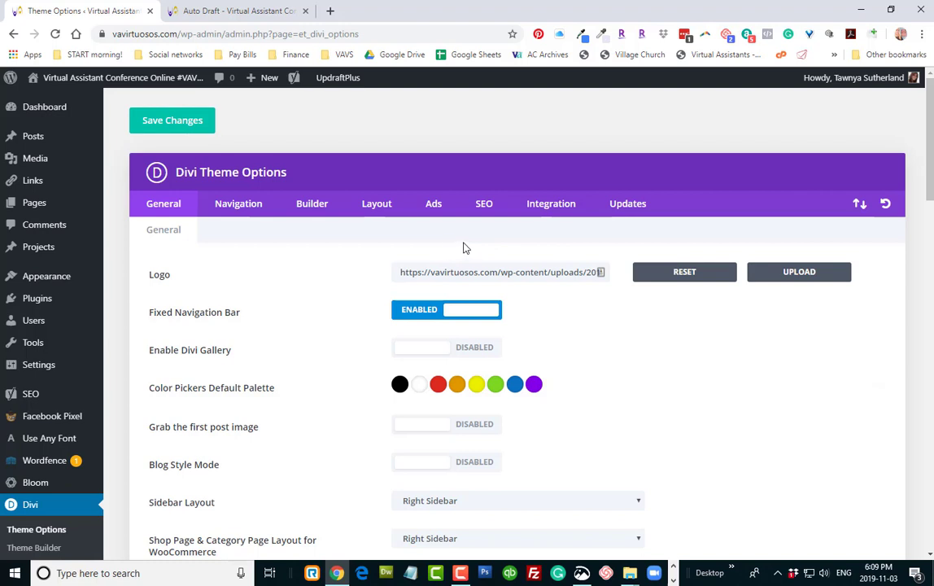
click(552, 205)
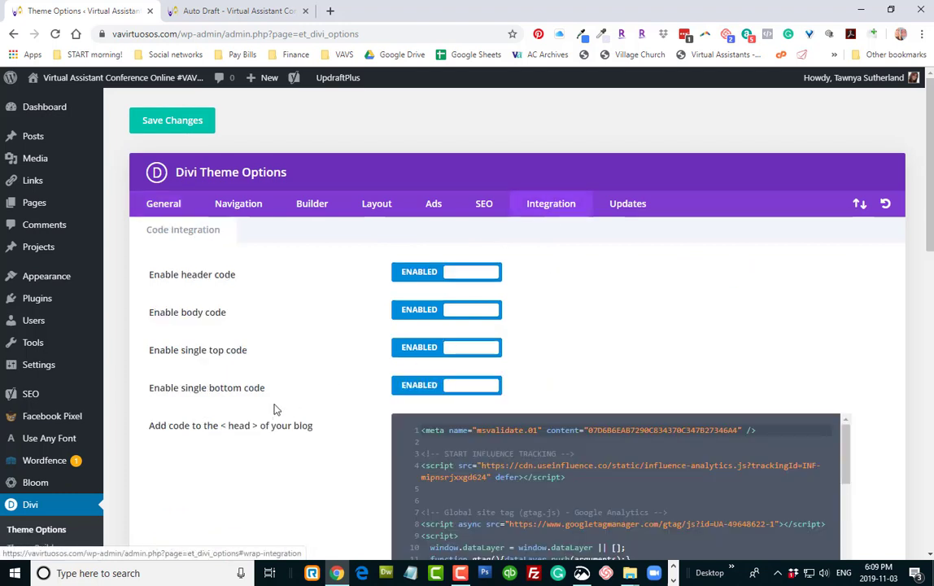
scroll(323, 363, down, 3)
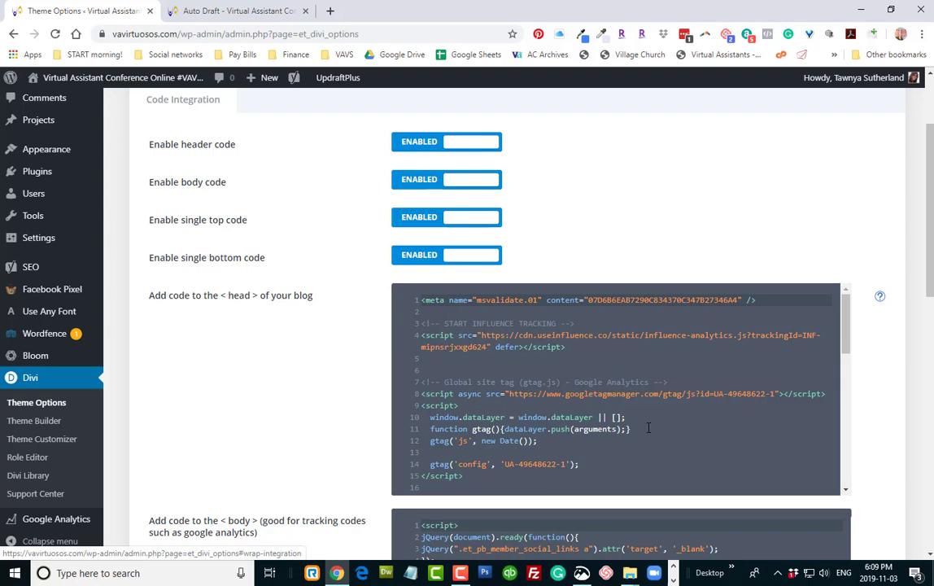
scroll(648, 427, down, 3)
scroll(373, 427, down, 8)
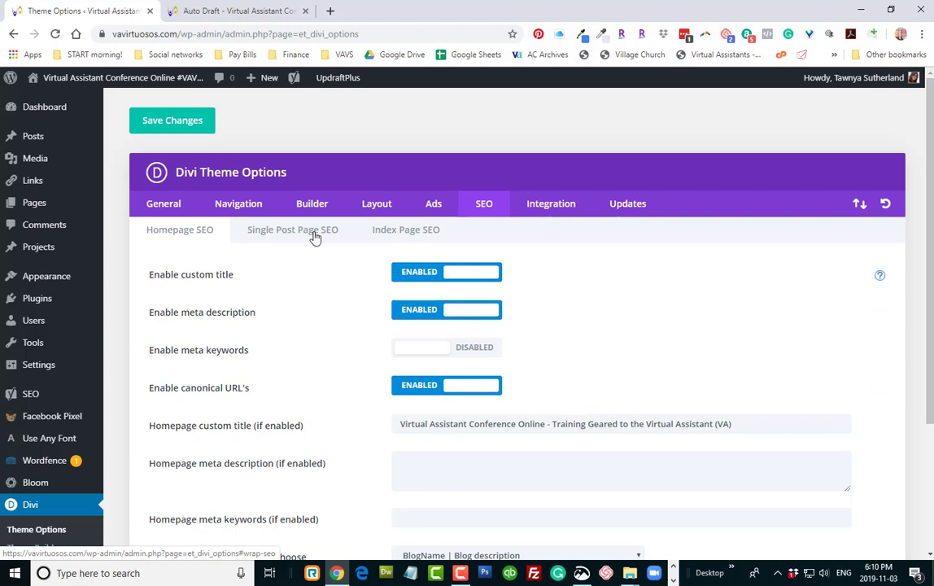
click(286, 233)
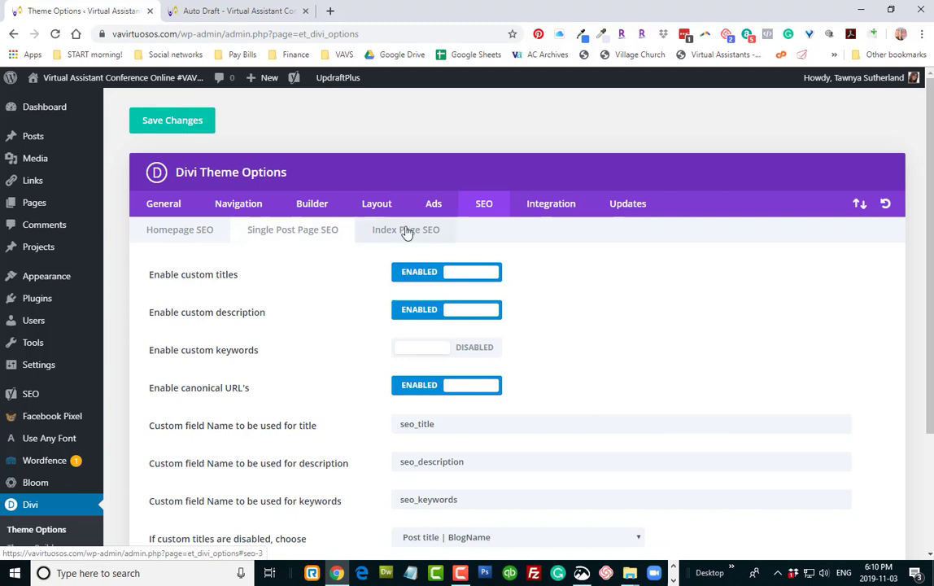
click(407, 236)
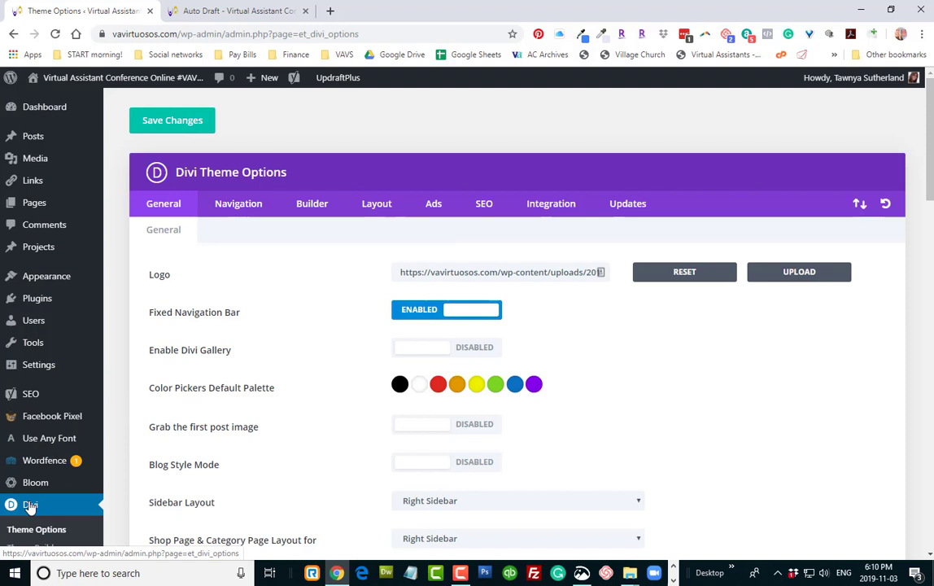
Open the Divi Theme Customizer and look through the General Settings and Footer option groups.
scroll(45, 508, down, 2)
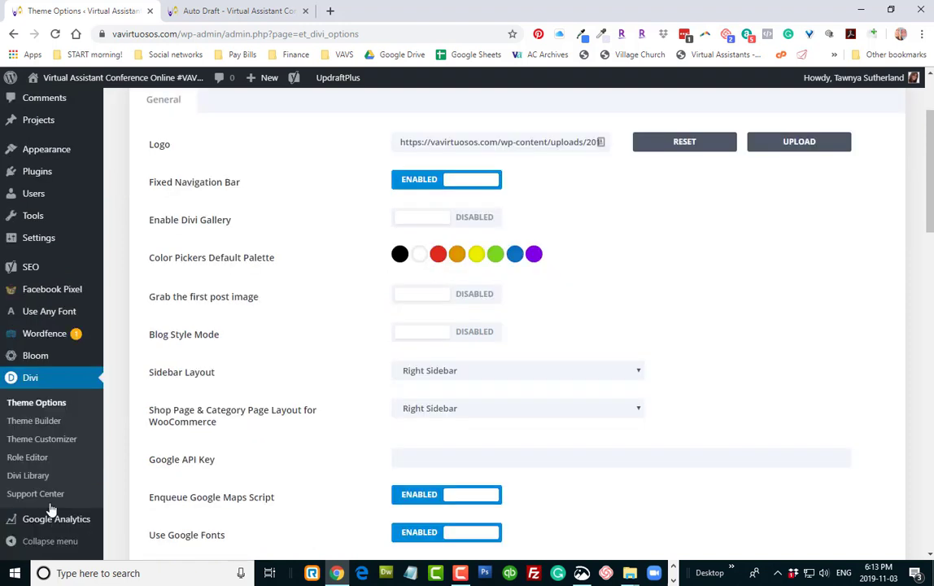
click(53, 443)
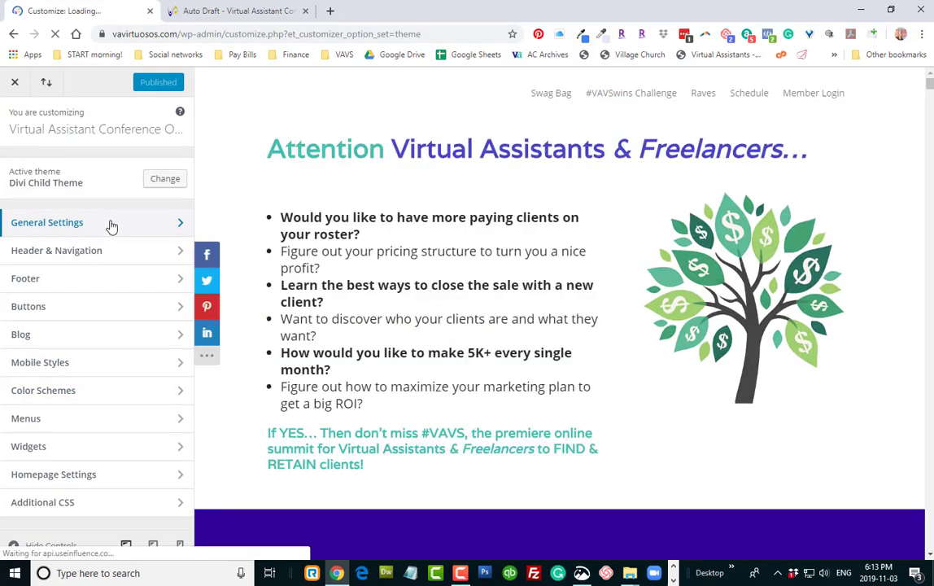
click(110, 225)
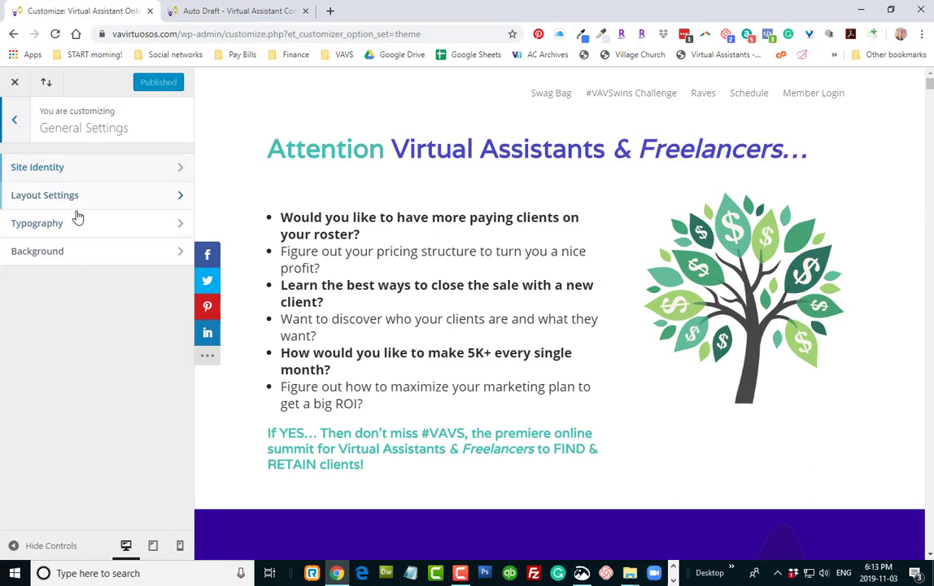
click(14, 119)
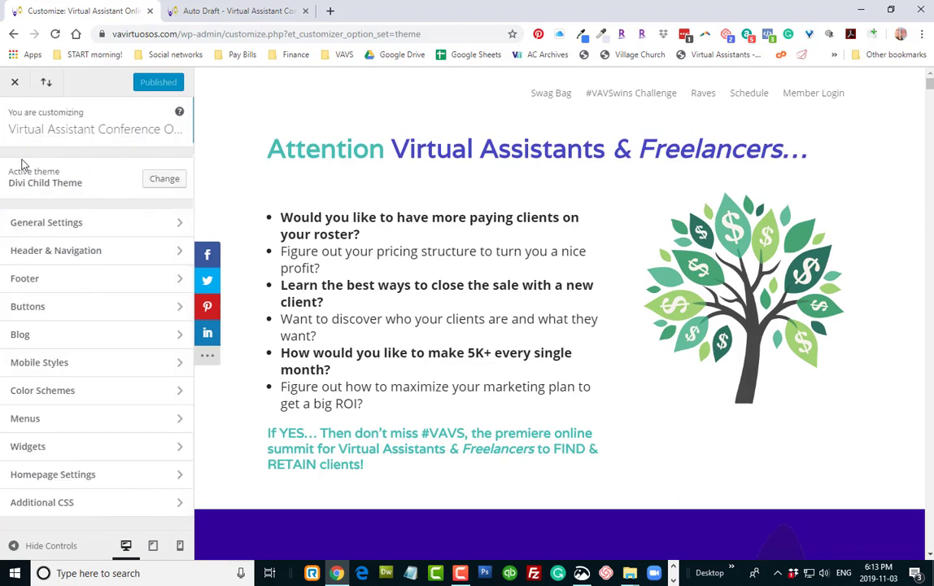
click(93, 278)
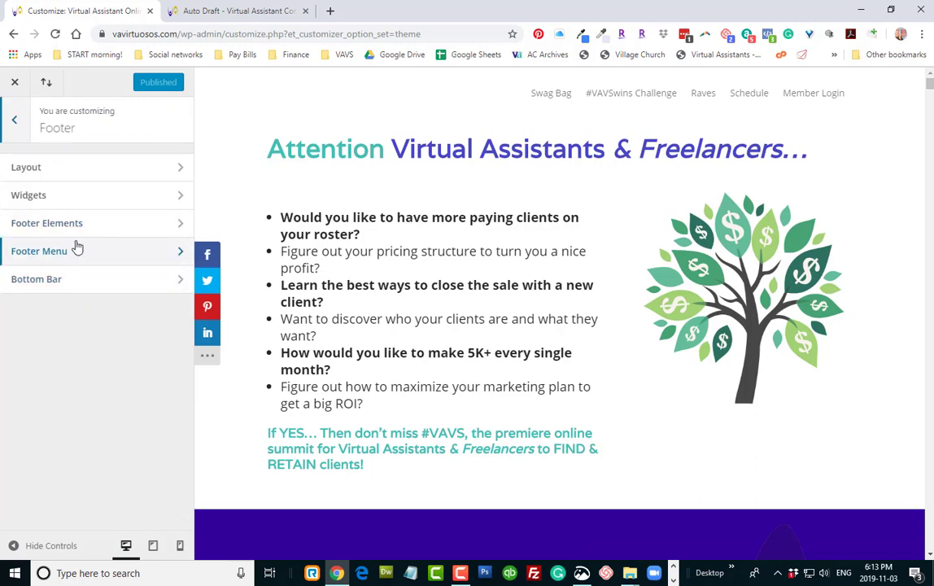
click(15, 120)
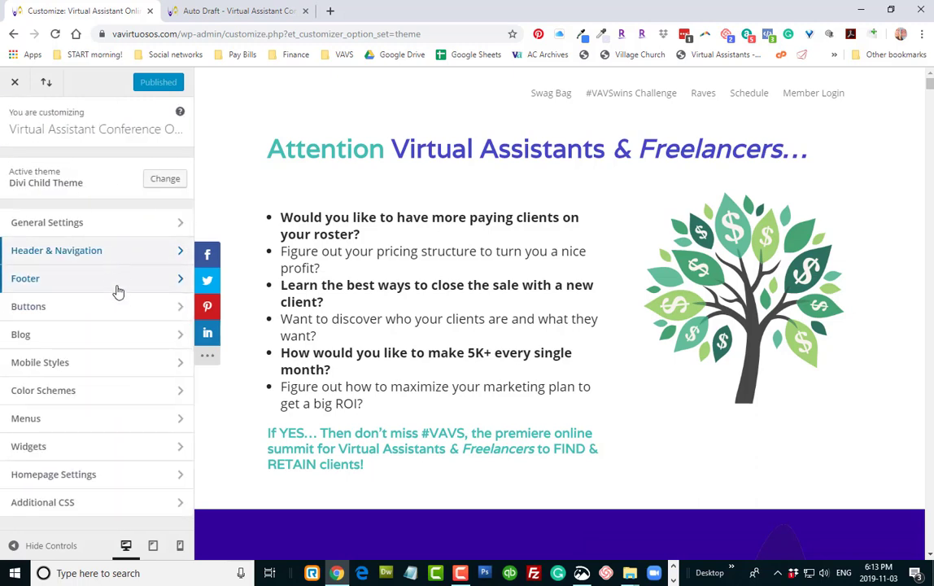
Review the customizer's Mobile Styles for phone, tablet and mobile menu, and return to the Divi Theme Options.
click(93, 368)
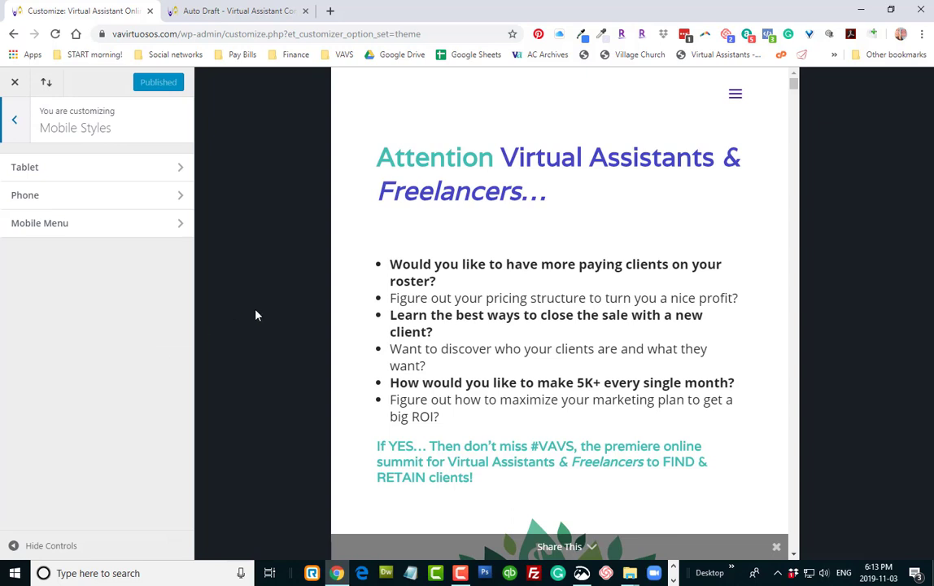
click(88, 195)
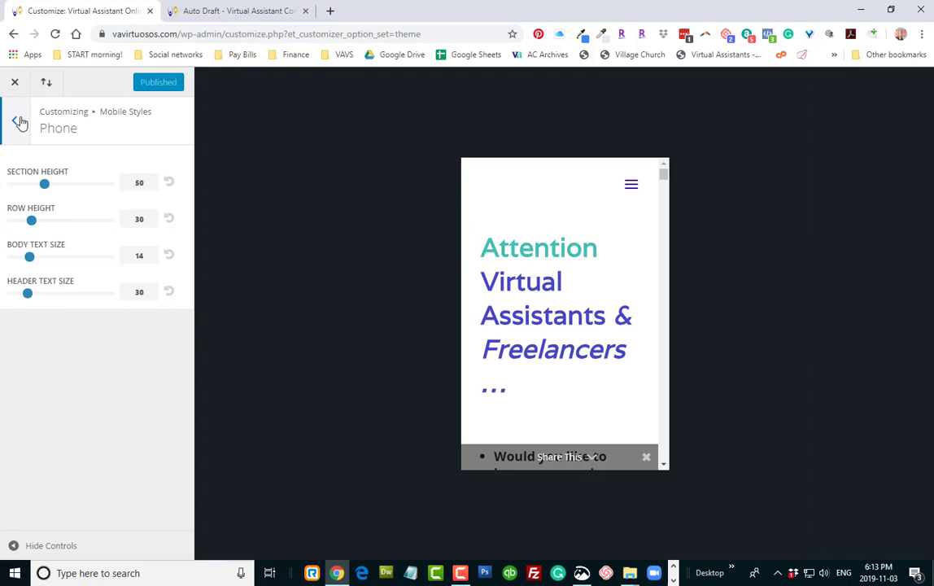
click(20, 122)
click(78, 171)
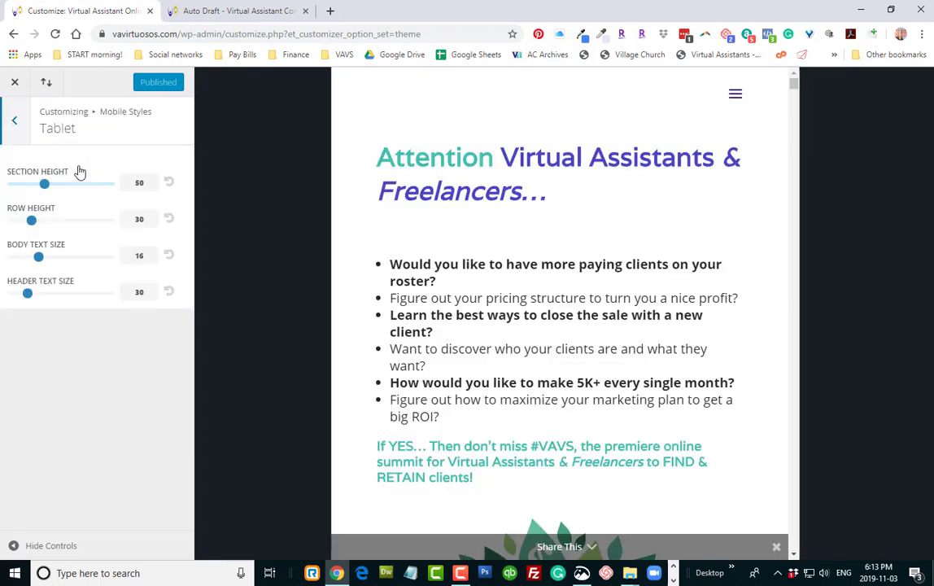
click(13, 122)
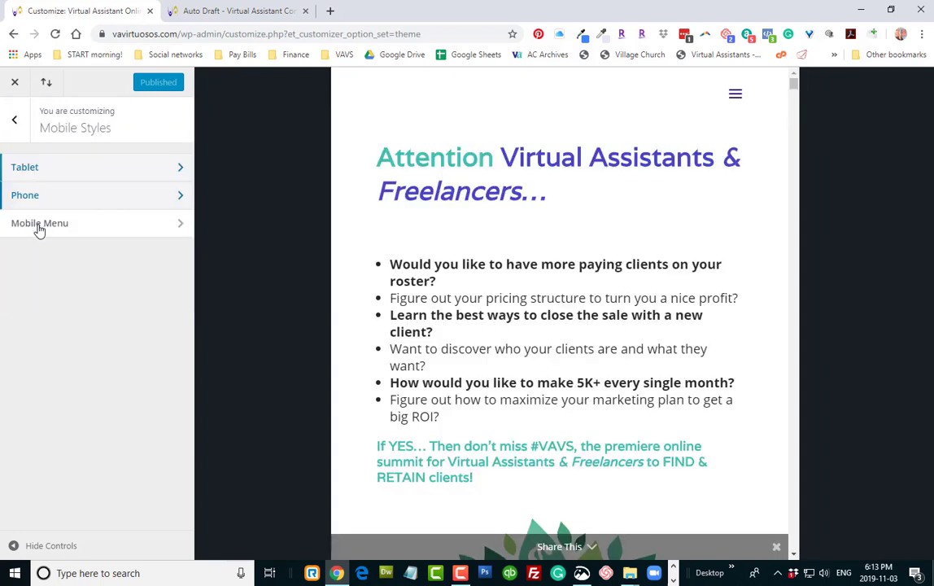
click(39, 224)
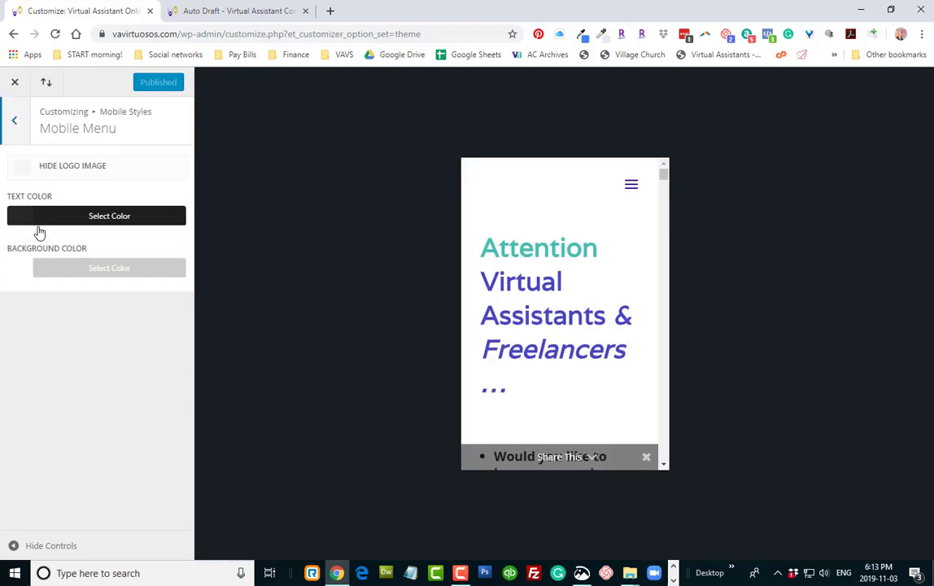
click(14, 122)
click(14, 121)
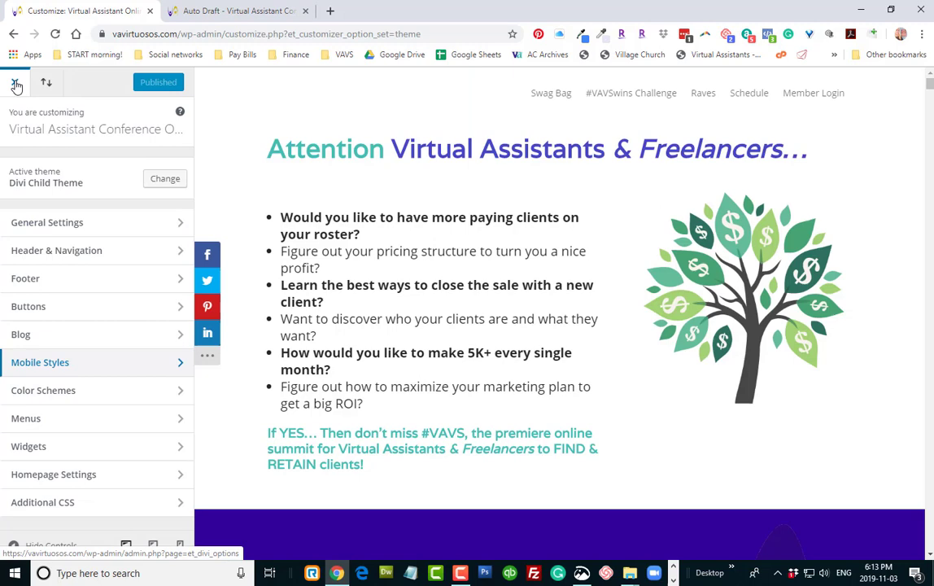
click(15, 84)
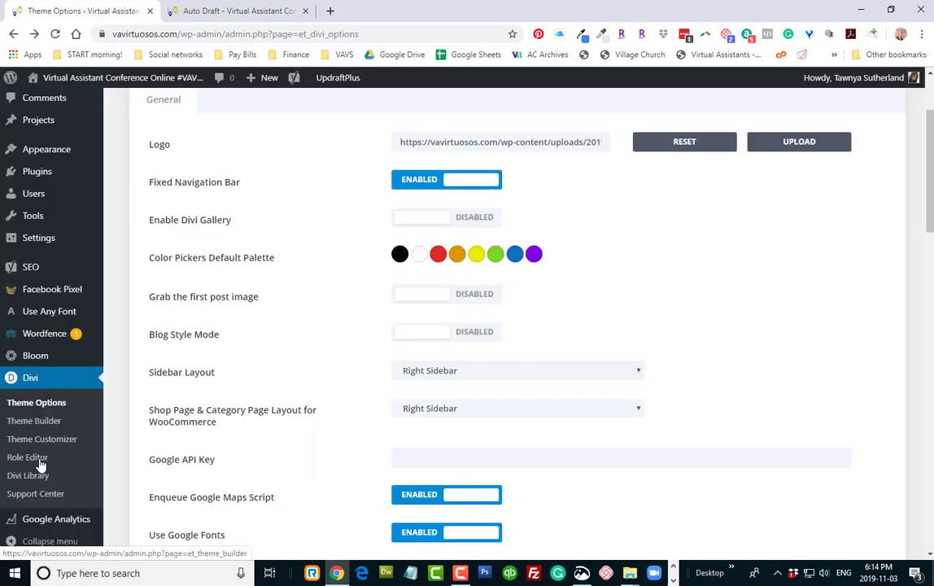
Open the Divi Role Editor and review the permissions of the Editor and SEO Manager roles.
click(27, 458)
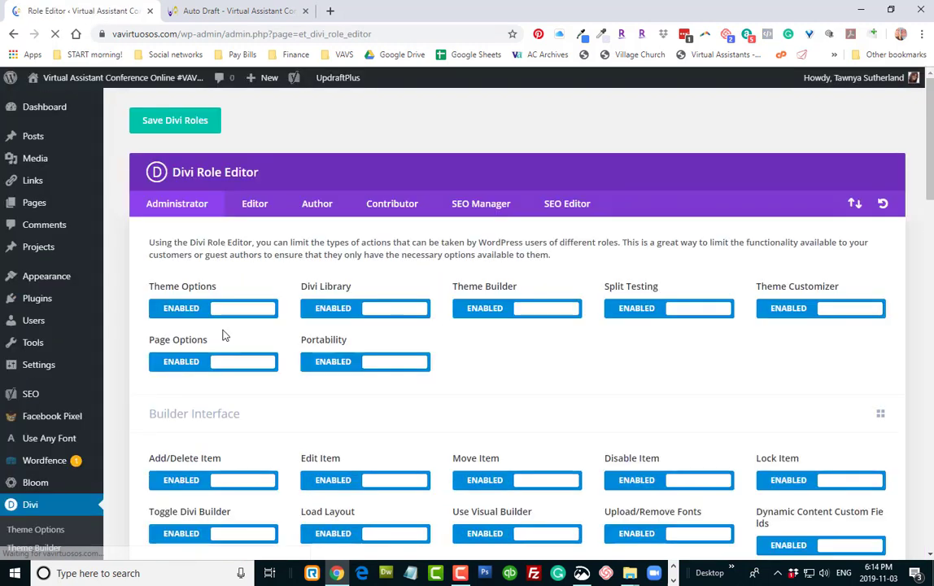
click(255, 207)
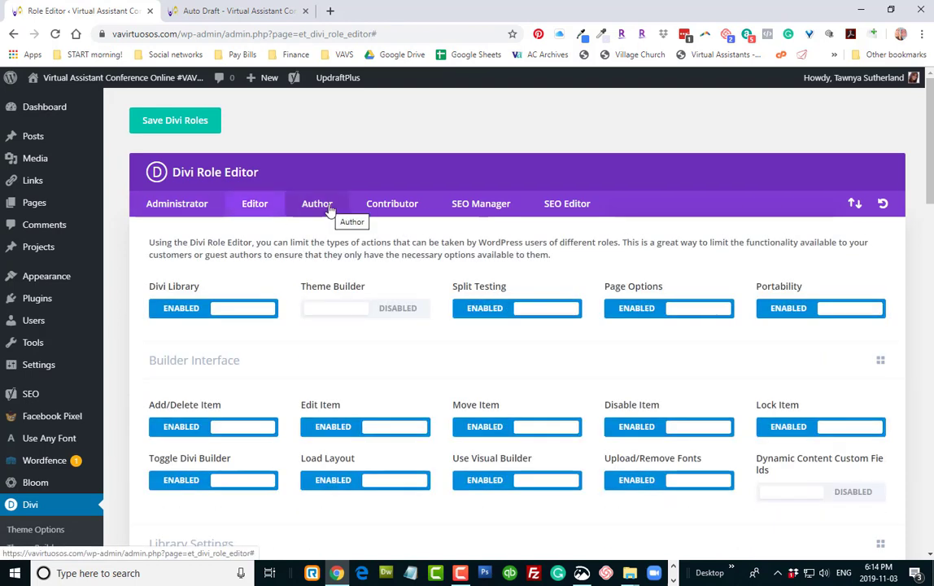
click(461, 210)
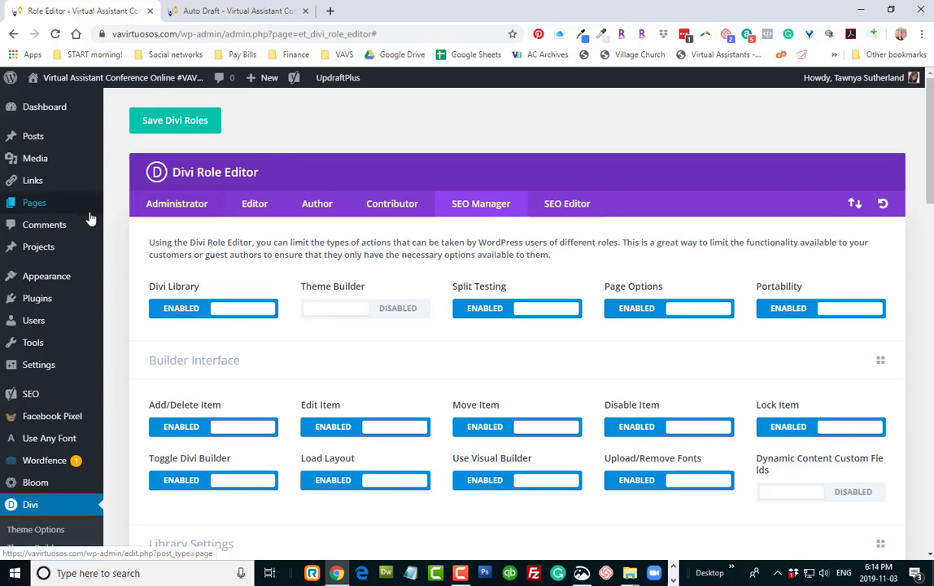
Set up a split test on the Text module in the About section's first row, using the Hero section's Button module as the goal.
mouse_move(29, 141)
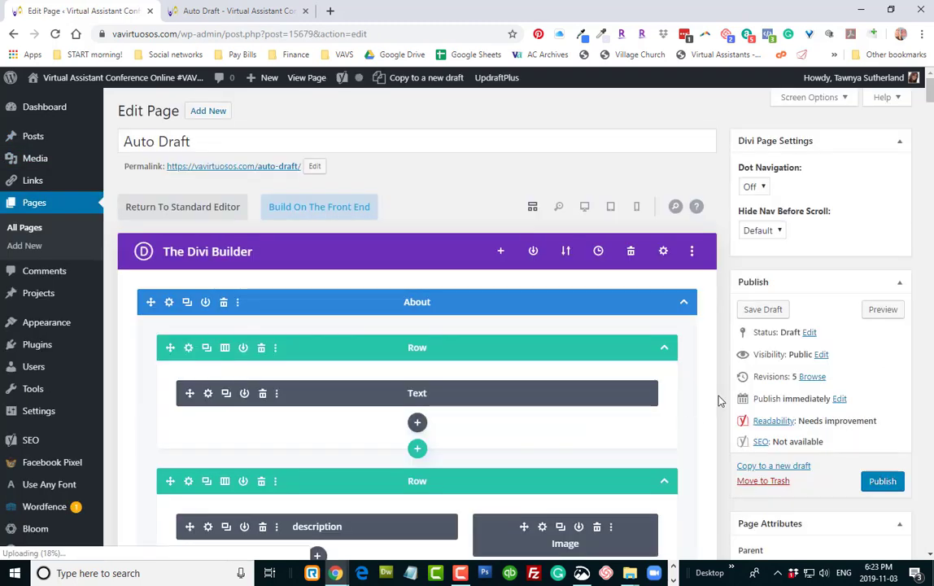
click(277, 394)
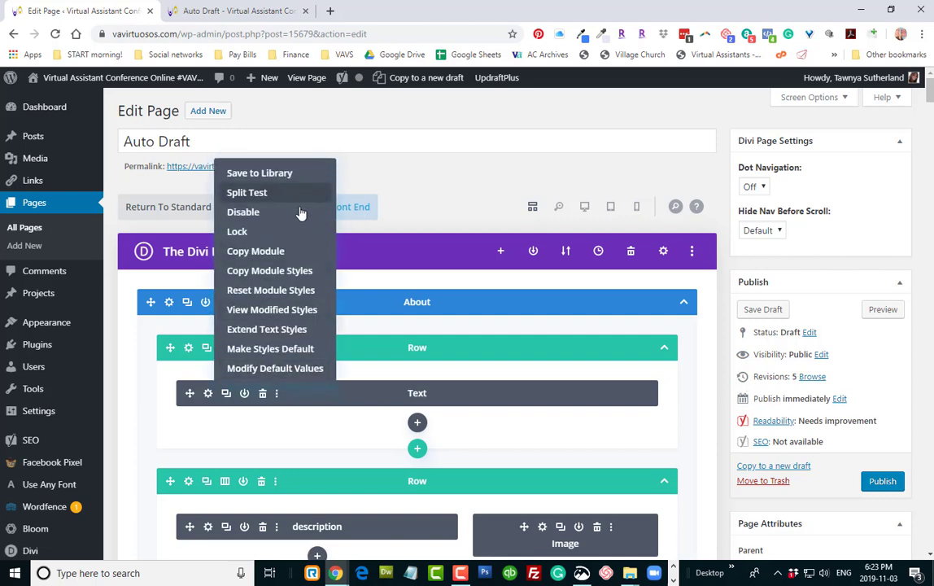
click(269, 195)
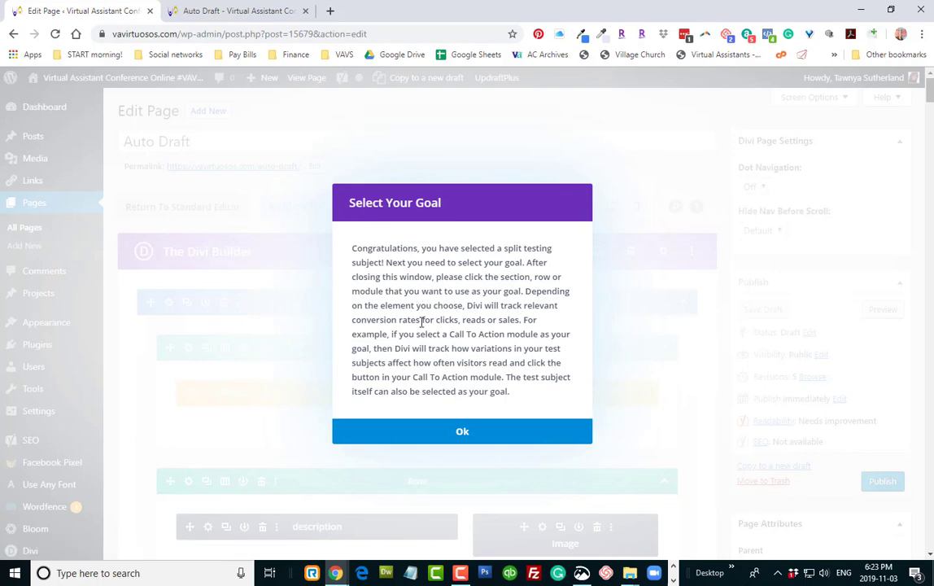
click(462, 433)
scroll(412, 413, down, 3)
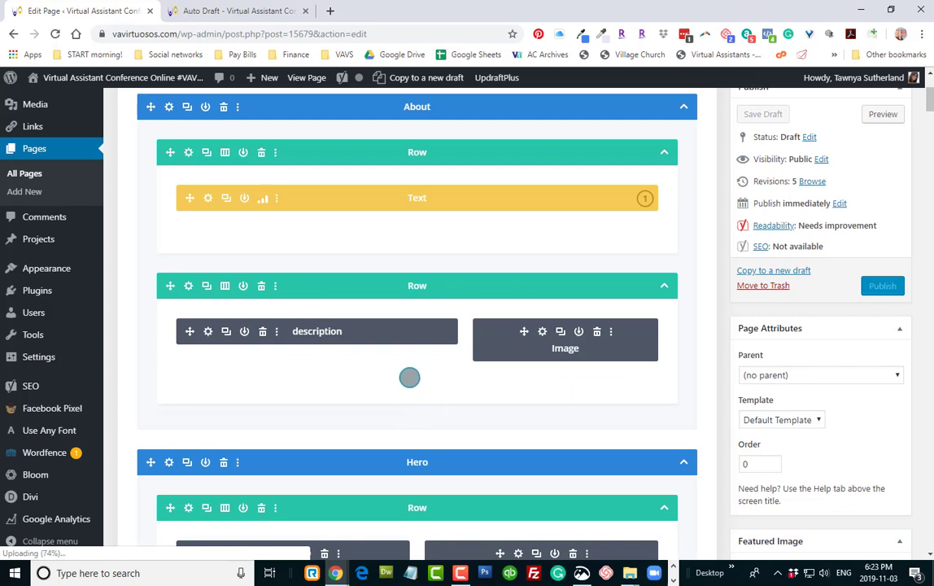
scroll(412, 382, down, 2)
scroll(416, 378, down, 4)
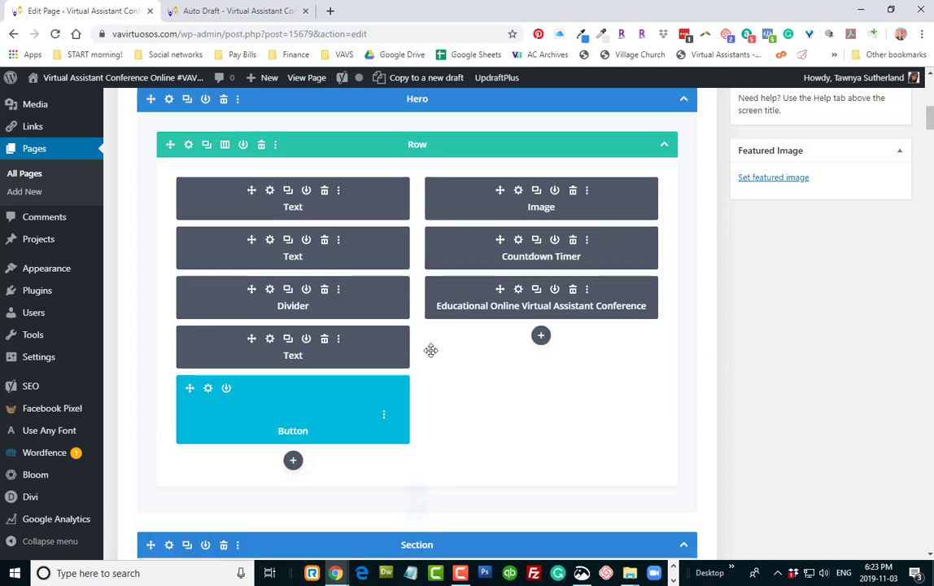
scroll(431, 350, up, 4)
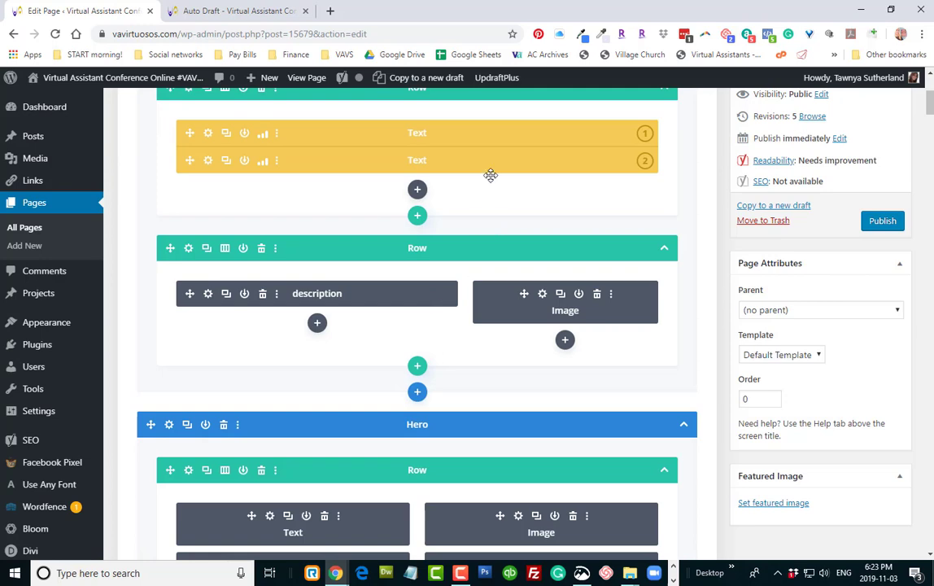
scroll(490, 177, up, 2)
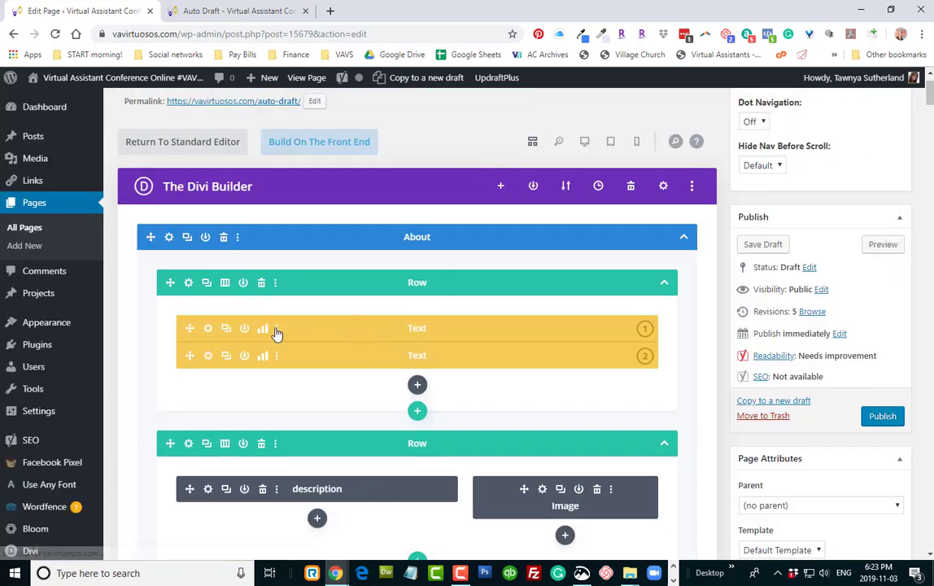
Check the first Text variation's content and change the second variation's heading to "Attention Freelancers...".
click(207, 329)
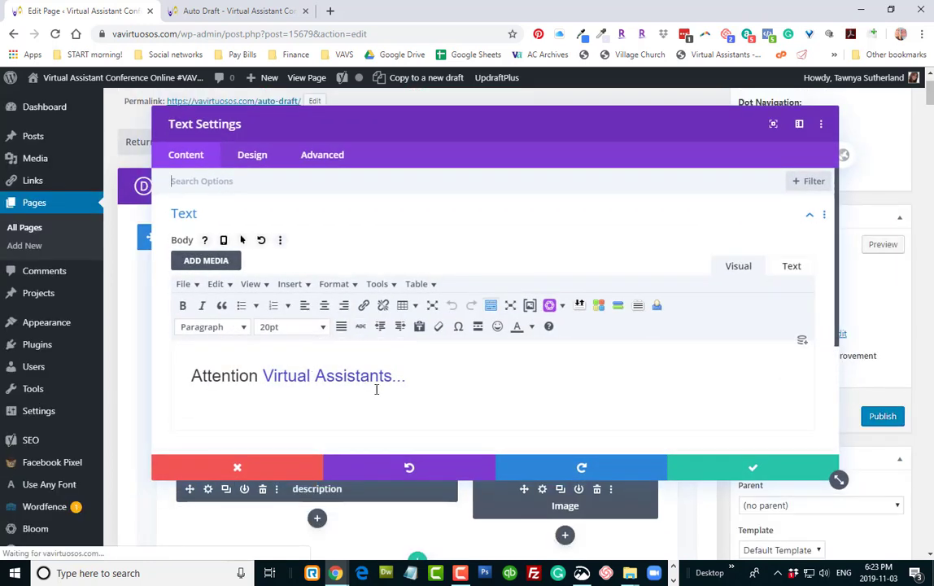
click(751, 474)
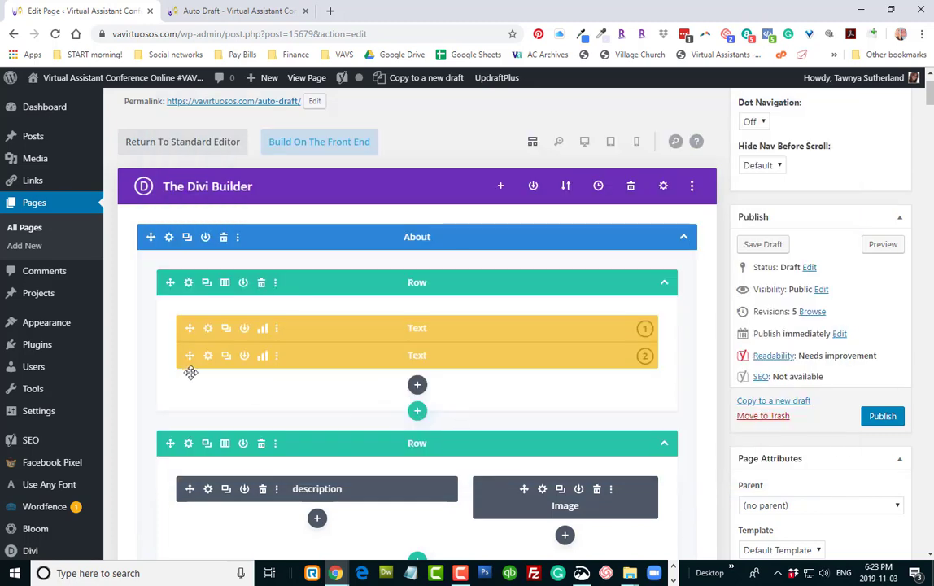
click(209, 359)
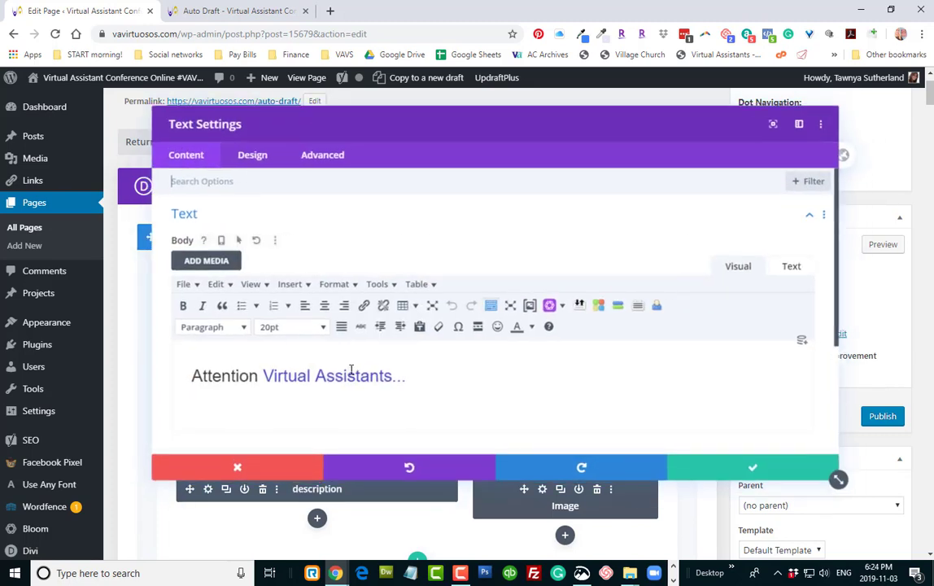
drag(264, 375, 388, 375)
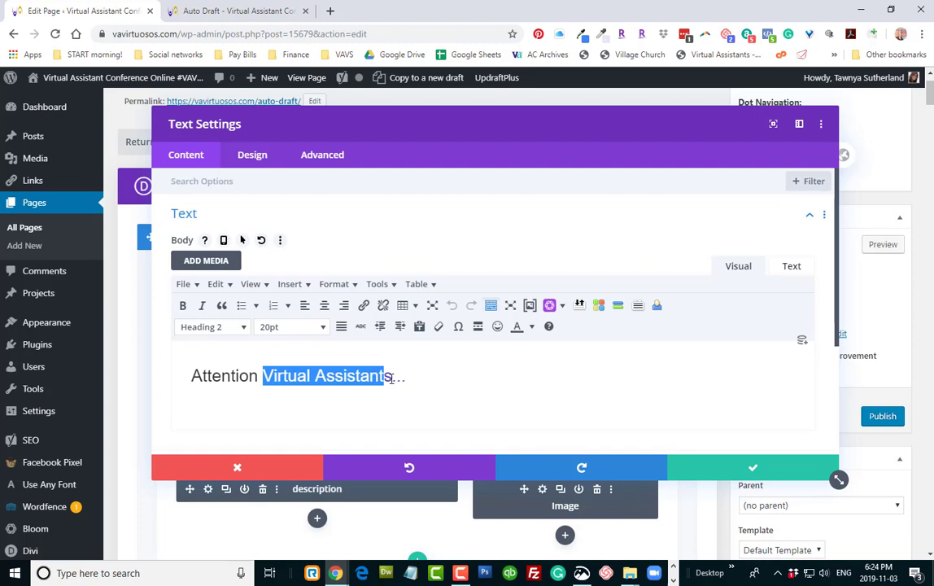
text(R)
key(BackSpace)
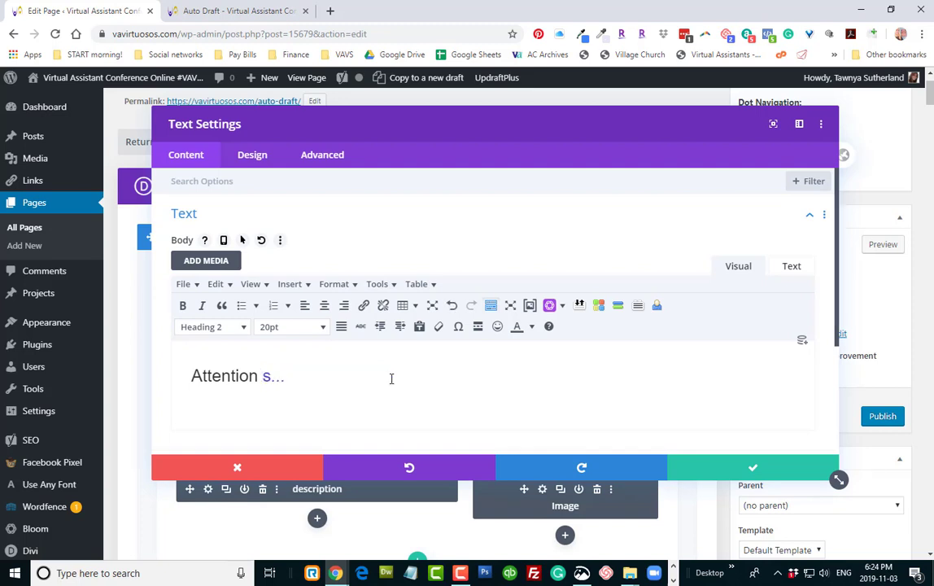
text(Freelancer)
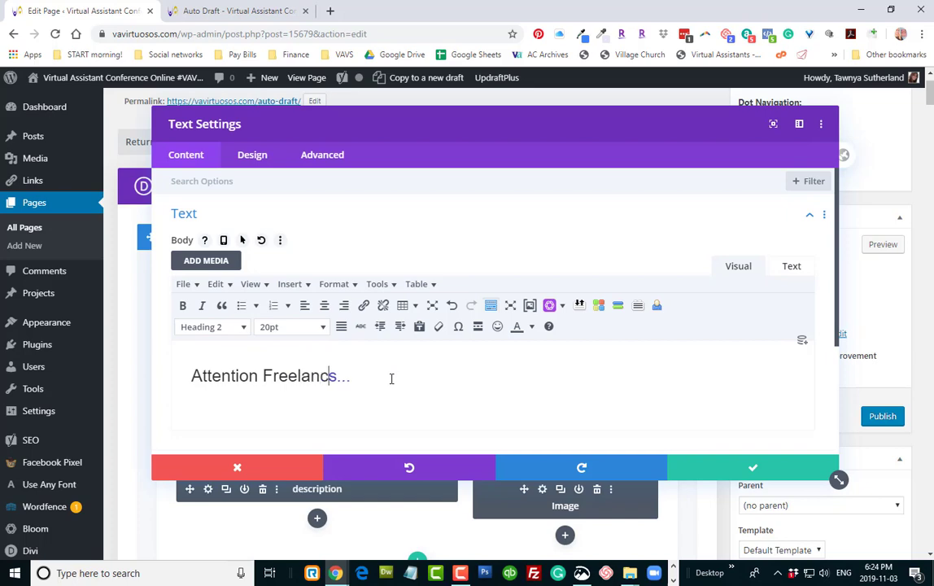
text(s)
key(BackSpace)
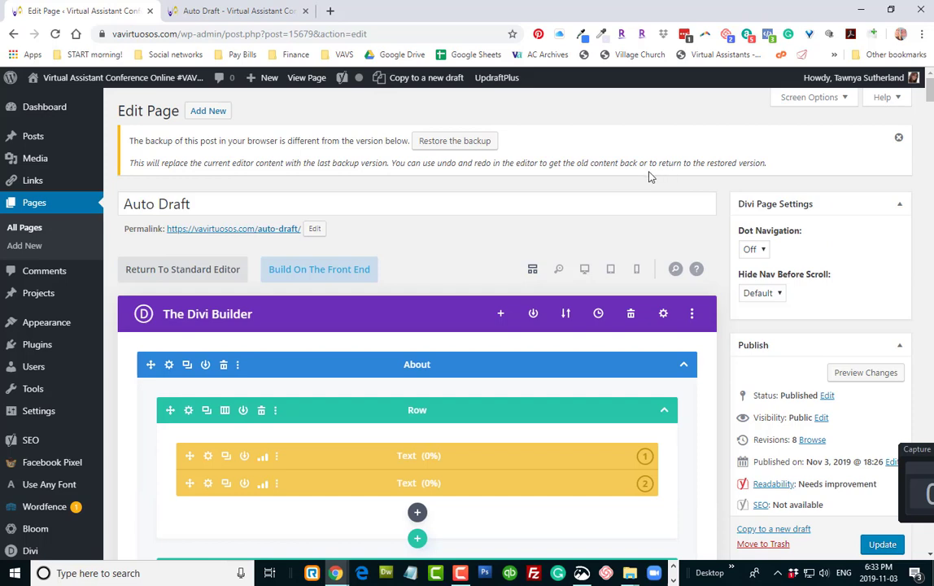
Review the Clicks report in the Split Testing Statistics for the first Text variation and close the statistics.
scroll(650, 177, down, 3)
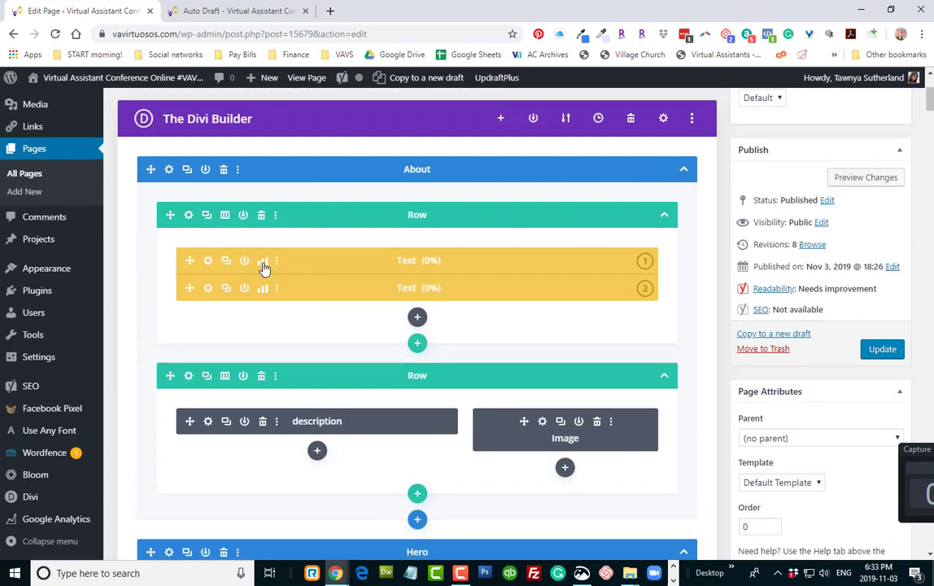
click(263, 264)
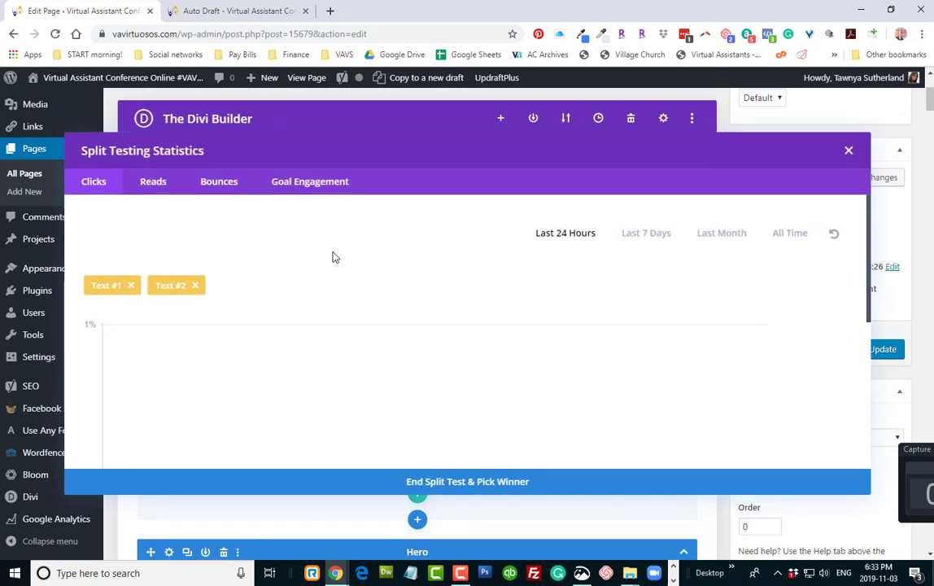
scroll(332, 257, down, 2)
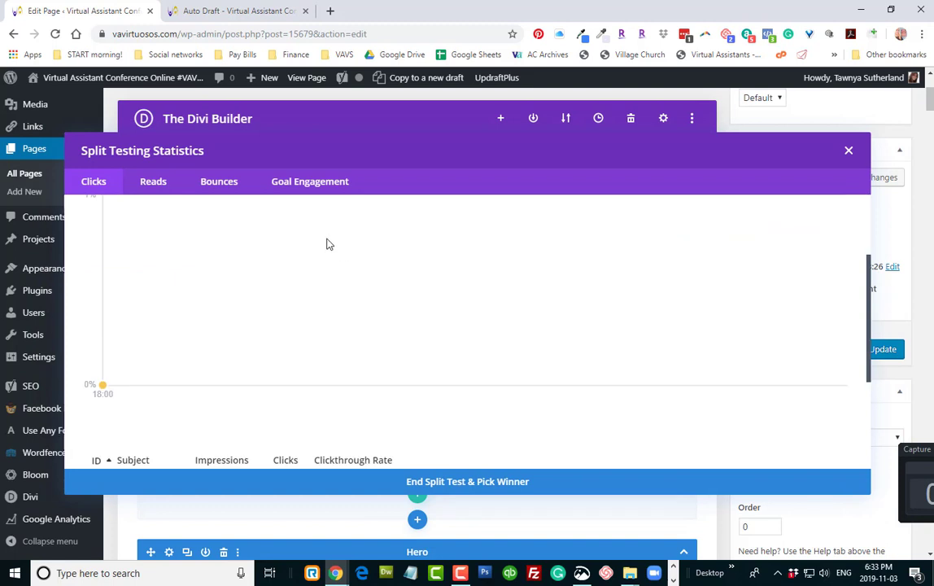
scroll(335, 252, up, 2)
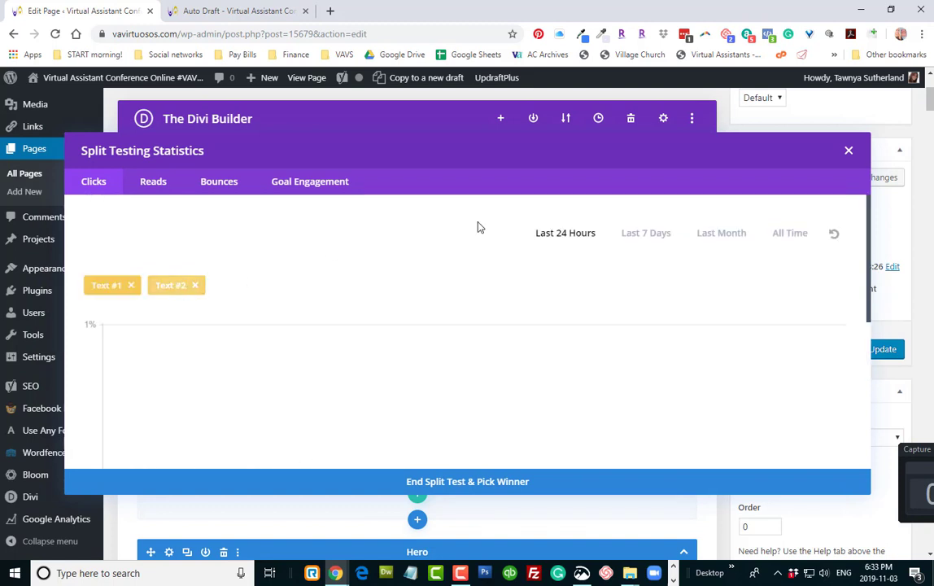
click(848, 151)
scroll(715, 222, up, 3)
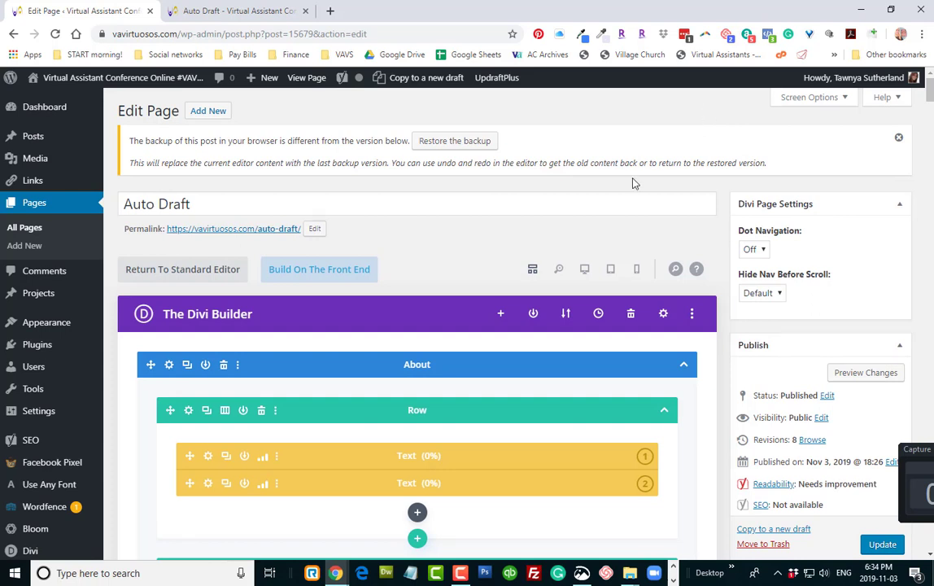
Preview the page layout in desktop view and in tablet view within the Divi Builder.
click(584, 272)
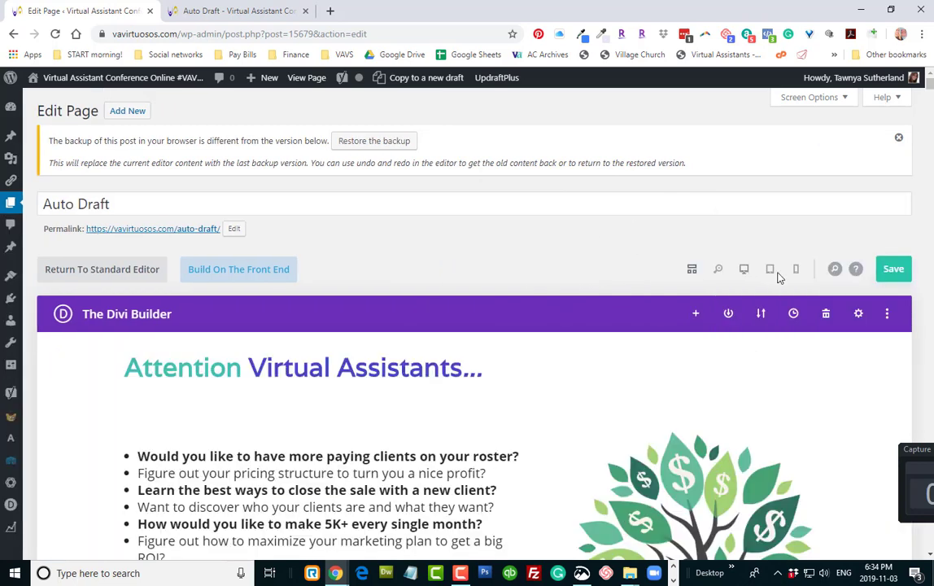
click(769, 270)
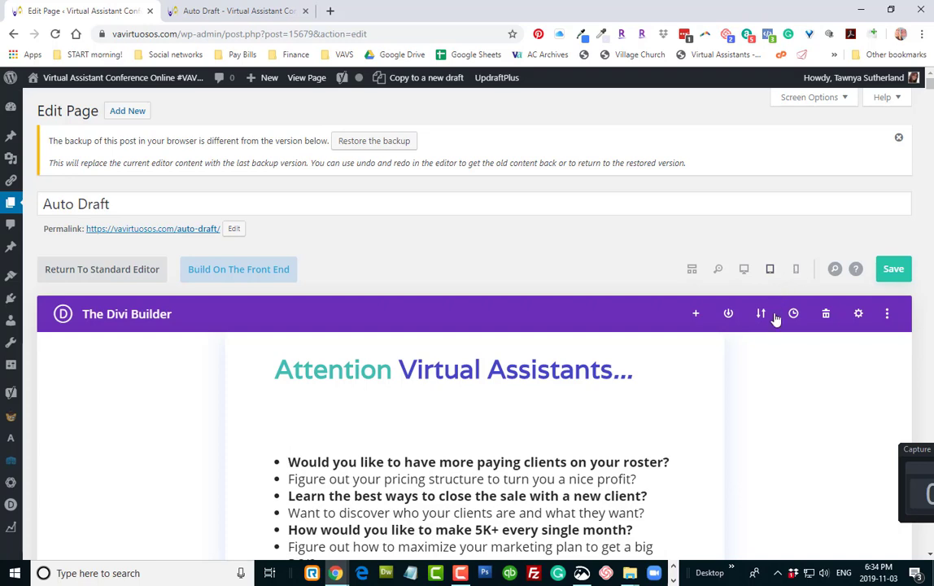
scroll(776, 280, down, 3)
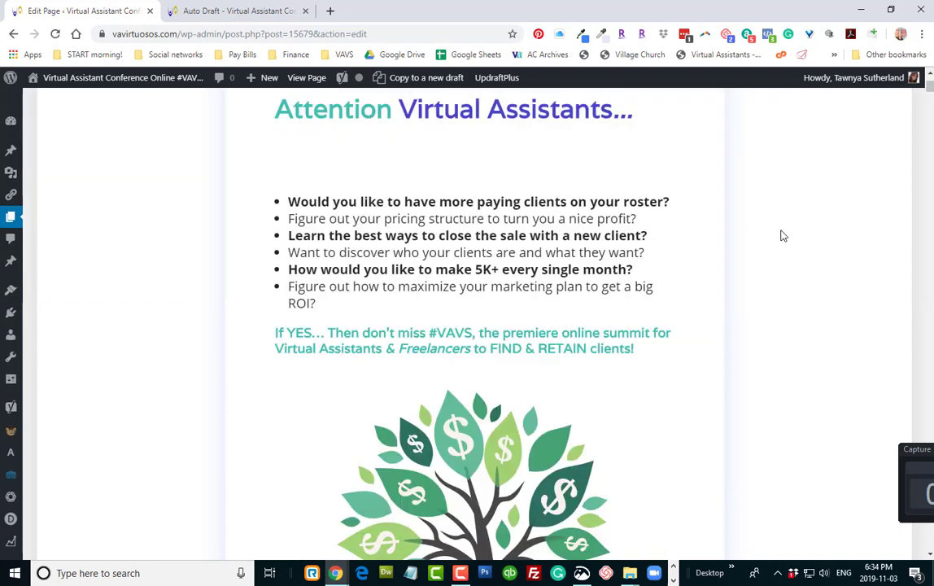
scroll(756, 128, up, 3)
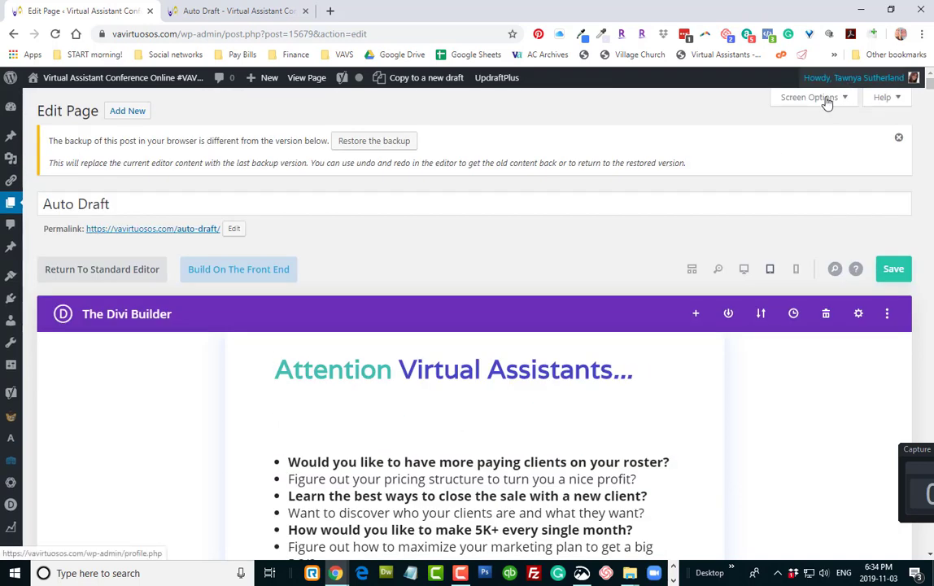